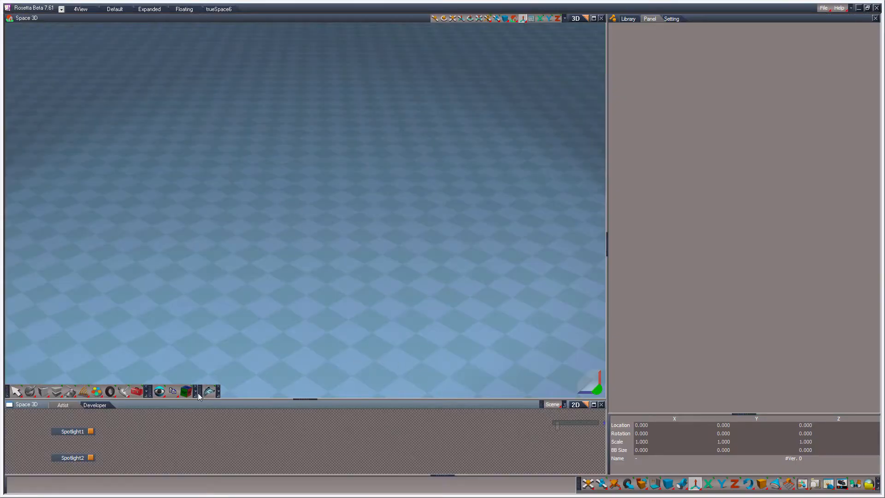
Step: Display the FBX plugin's import settings
left_click(208, 391)
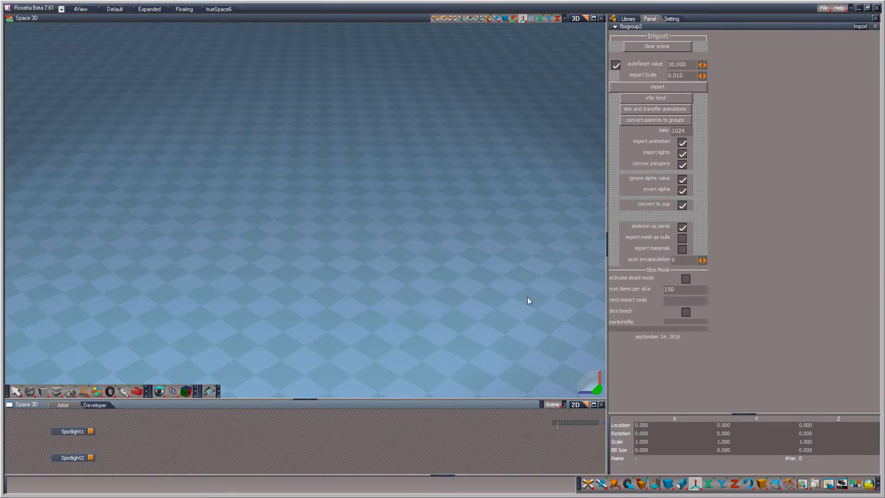
left_click(209, 392)
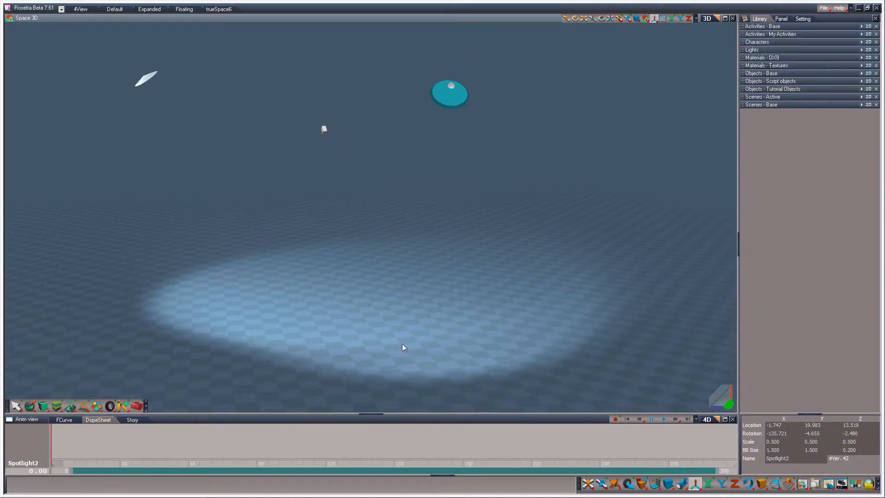
Step: Expand the Scenes - Base, Scenes - Active, Tutorial Objects, Script objects and Objects - Base libraries
left_click(758, 105)
left_click(760, 98)
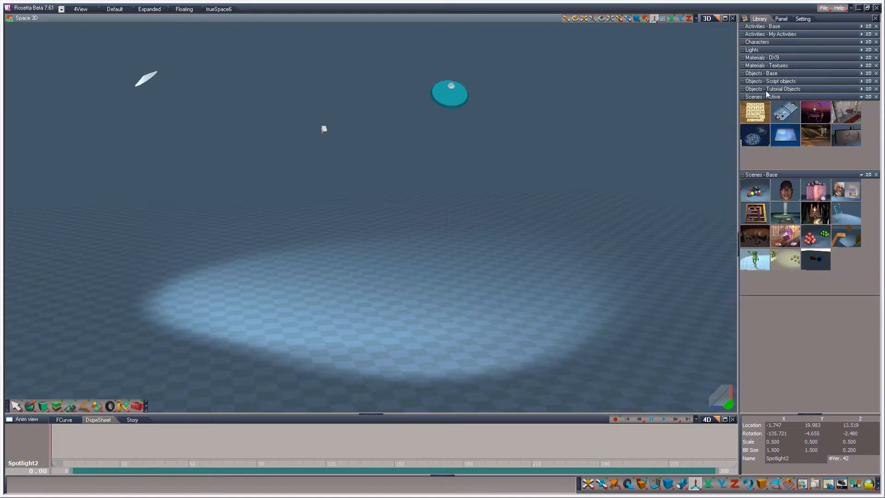
left_click(766, 90)
left_click(774, 82)
left_click(777, 74)
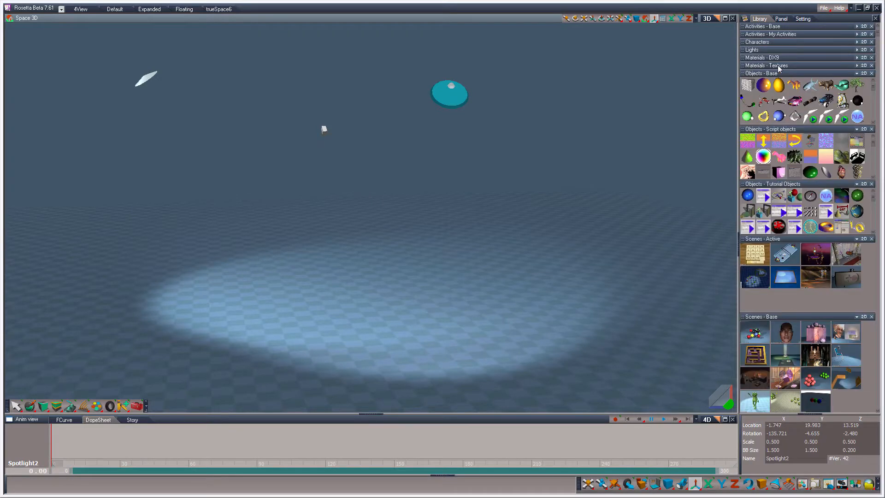
Step: Expand the Materials - Textures, Materials - DX9, Lights, Characters, My Activities and Activities - Base libraries
left_click(778, 65)
left_click(777, 59)
left_click(779, 51)
left_click(781, 43)
left_click(782, 35)
left_click(785, 27)
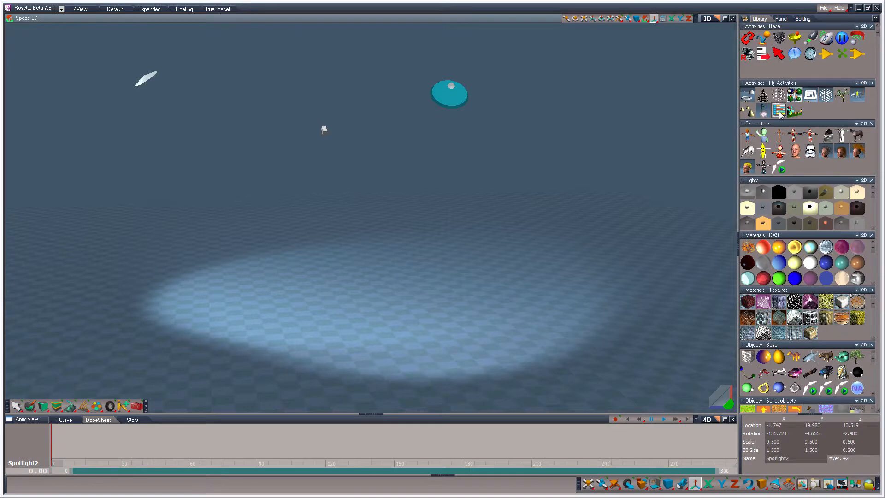
mouse_move(779, 115)
Step: Select Spotlight2 above the floor and re-aim it to shift its beam
left_click(454, 93)
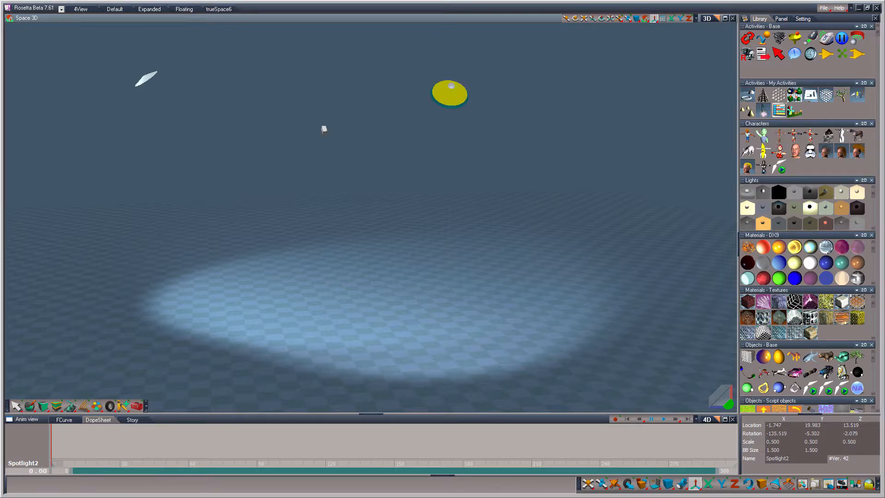
left_click_drag(455, 92, 262, 92)
left_click(325, 133)
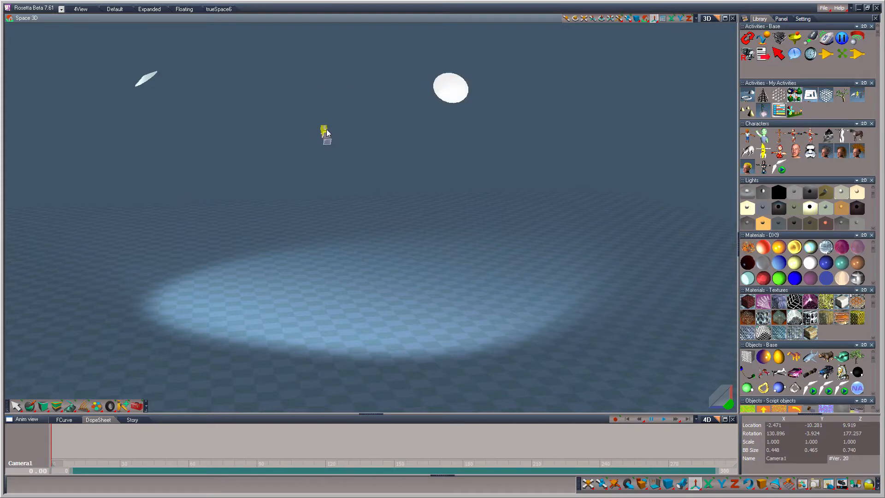
Step: Select Spotlight1 and reposition and re-aim it to about -14.55, 6.45, 13.85 so its beam shifts on the floor
left_click(146, 81)
mouse_move(146, 80)
left_mouse_down()
mouse_move(161, 76)
mouse_move(153, 82)
mouse_move(173, 90)
mouse_move(163, 85)
left_mouse_up()
scroll(276, 356, "up", 2)
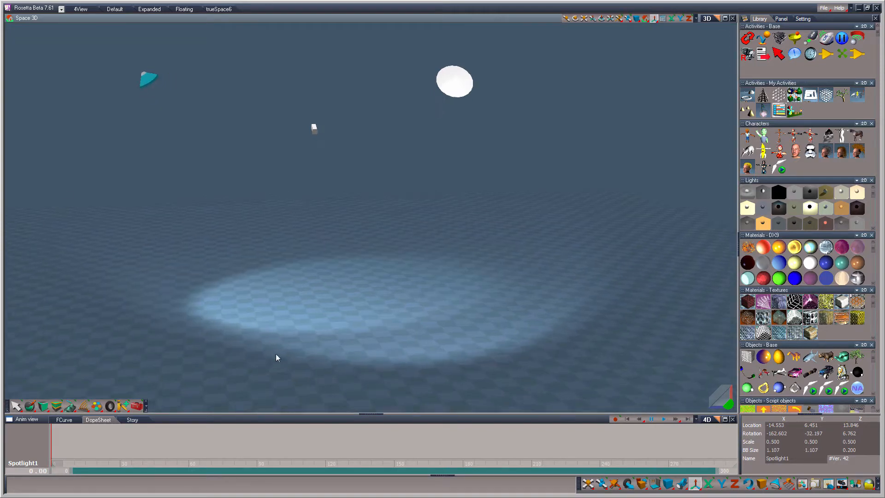
right_click_drag(426, 266, 427, 273)
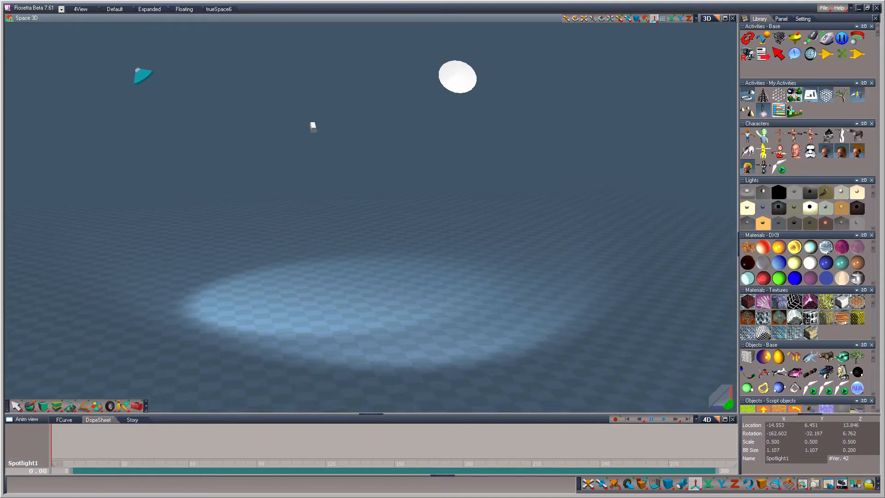
Step: Widen the library area and insert the TrooperHead character into the scene, floating above the lit floor
left_click_drag(738, 249, 651, 249)
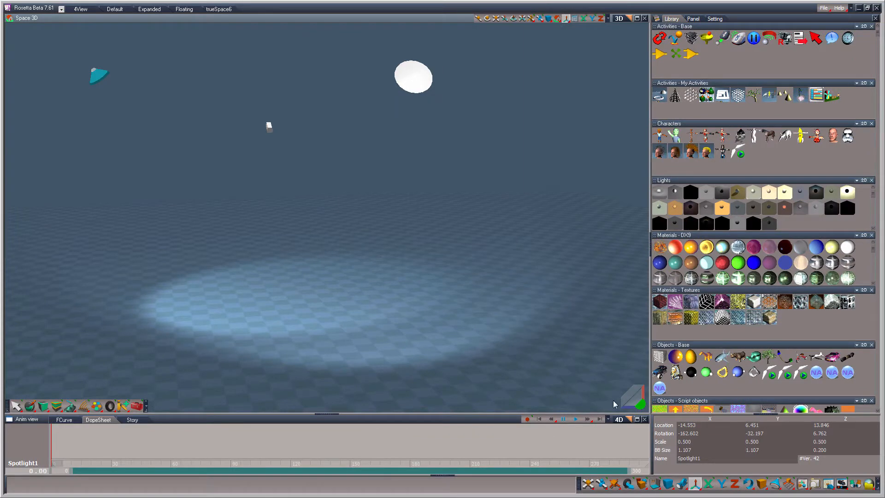
left_click_drag(641, 405, 829, 356)
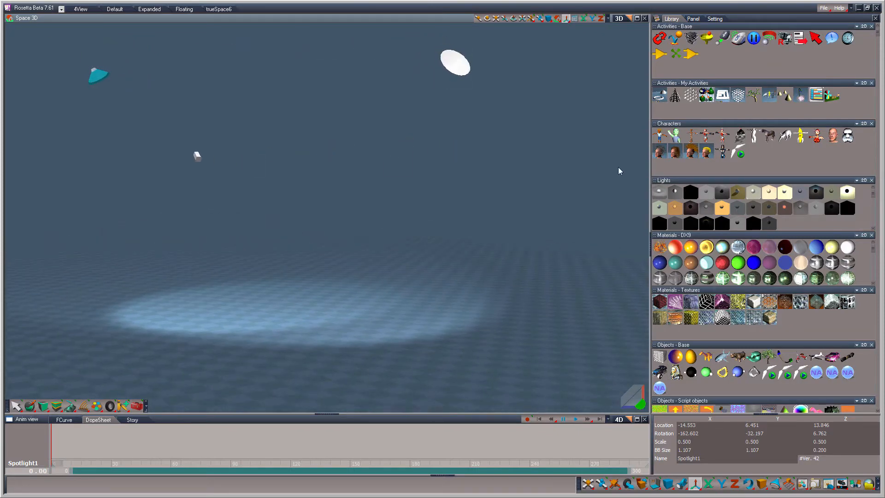
left_click_drag(851, 140, 291, 232)
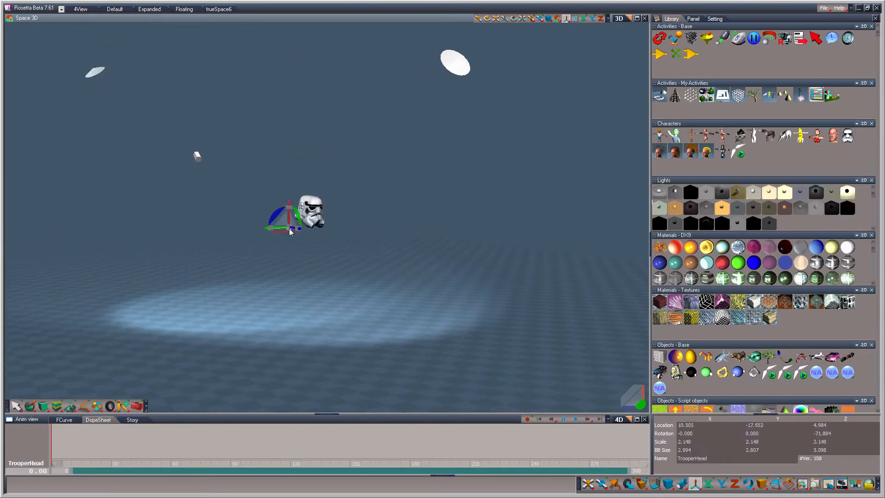
Step: Start an import into the Characters library, examine the supported file formats for FBX, and close the import dialog
right_click(796, 156)
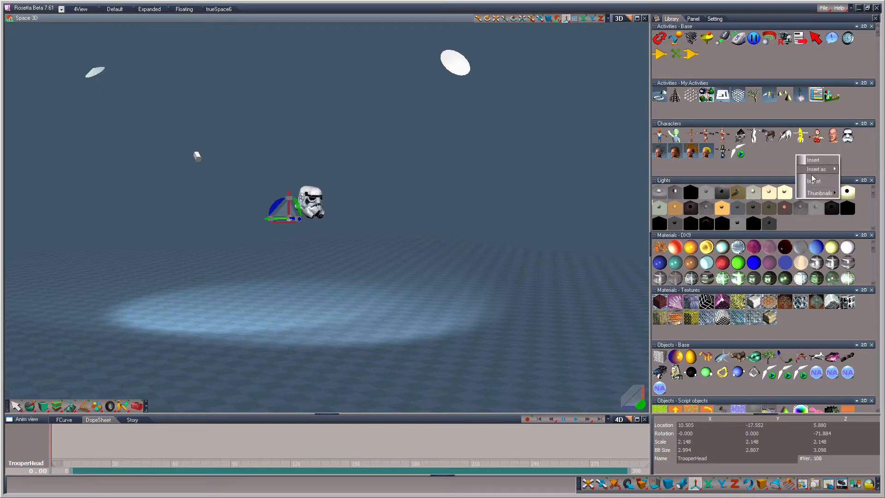
left_click(813, 181)
left_click(466, 335)
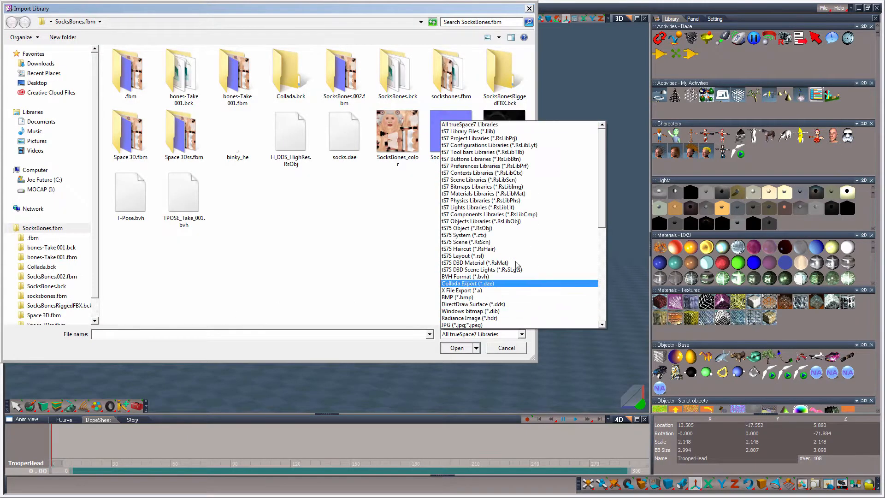
scroll(516, 265, "down", 9)
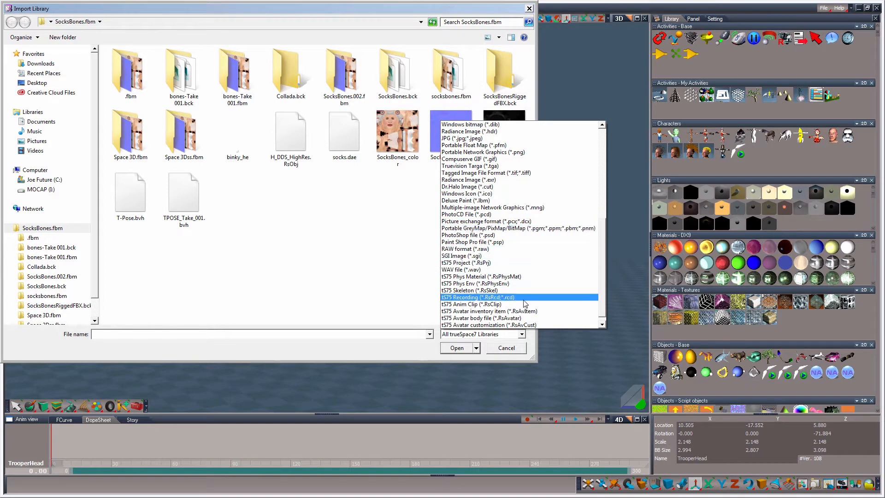
scroll(502, 302, "up", 4)
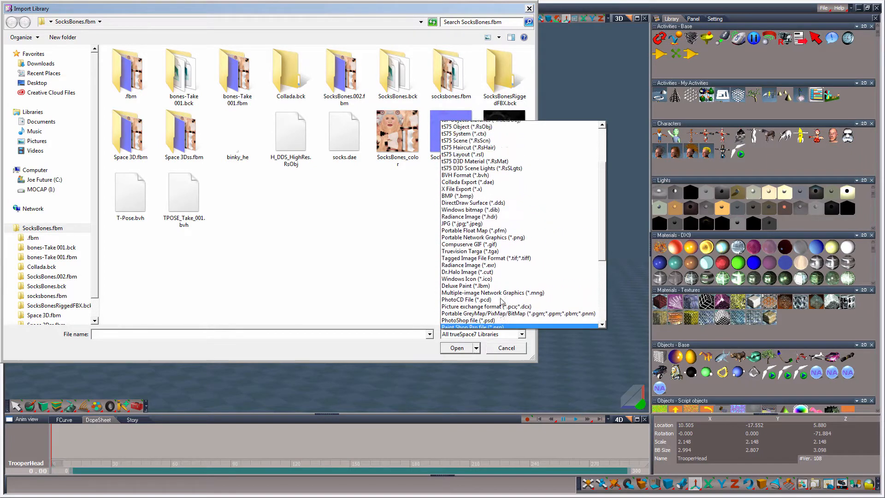
scroll(502, 300, "up", 5)
scroll(549, 275, "down", 5)
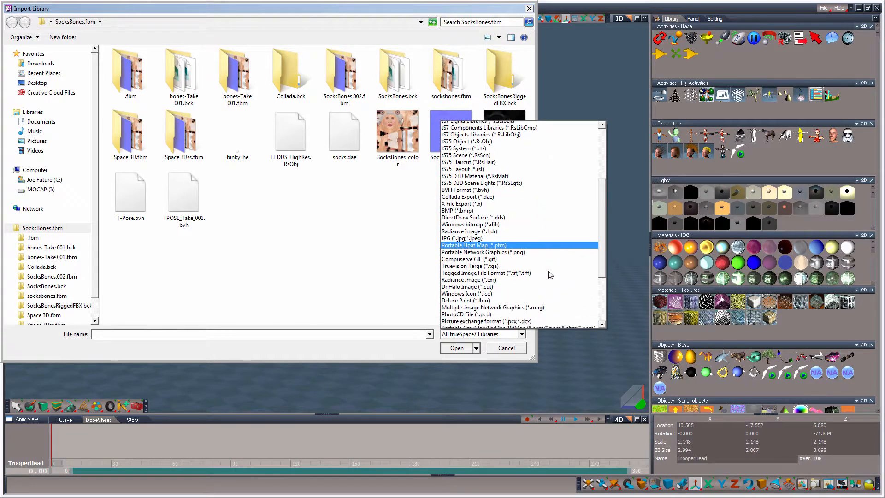
scroll(546, 275, "down", 5)
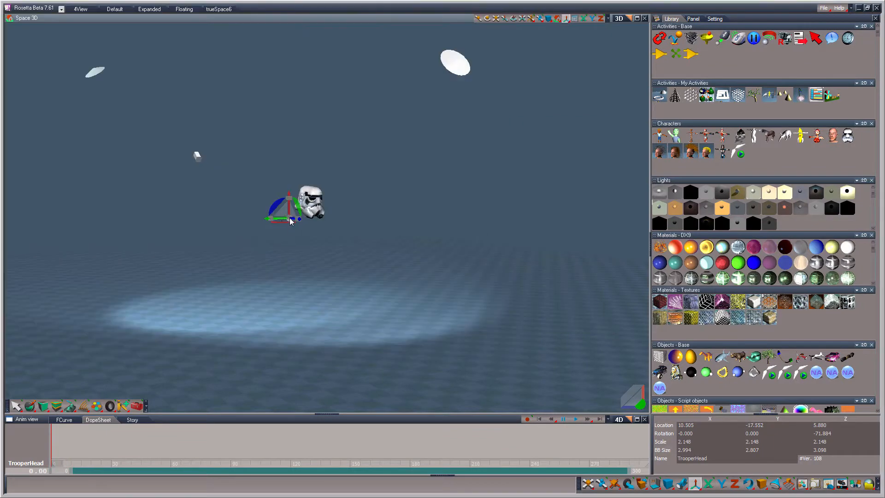
Step: Move the TrooperHead to a Y location of about -15.5 and put it into mesh editing
left_click_drag(290, 222, 347, 206)
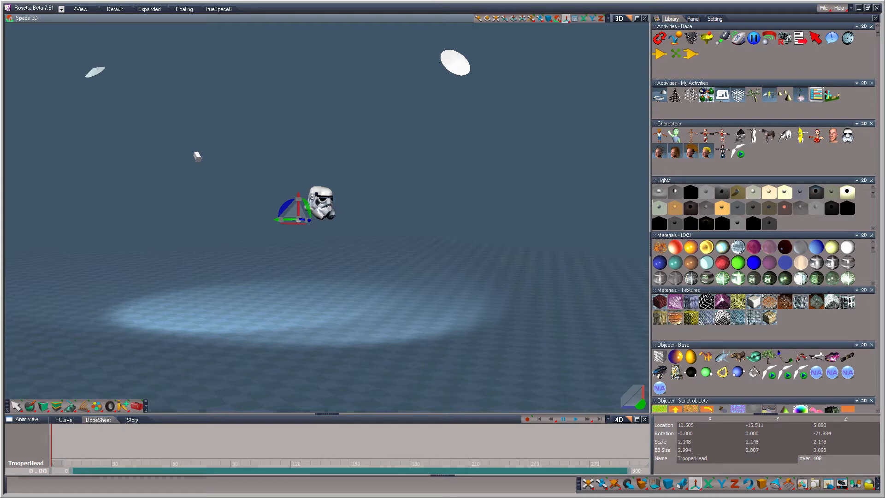
right_click(421, 267)
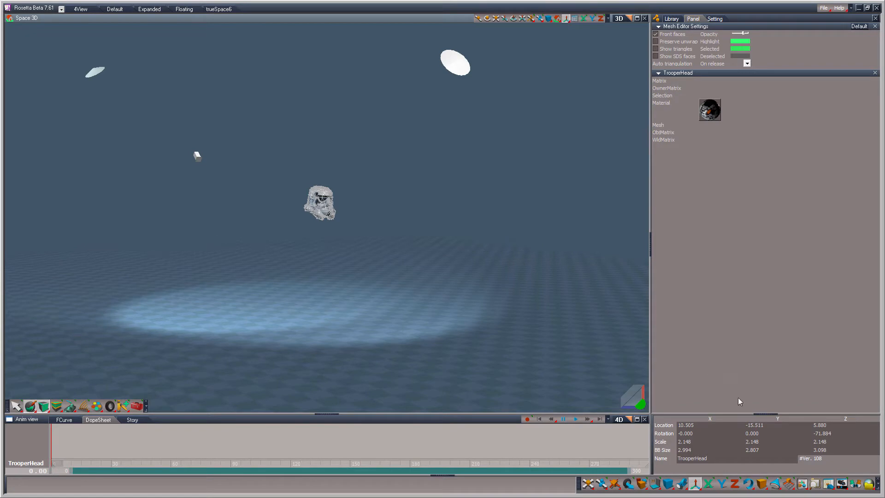
Step: In the Package Manager, unload Clintons FBX-2015 Package, load it again and close the manager
left_click(824, 488)
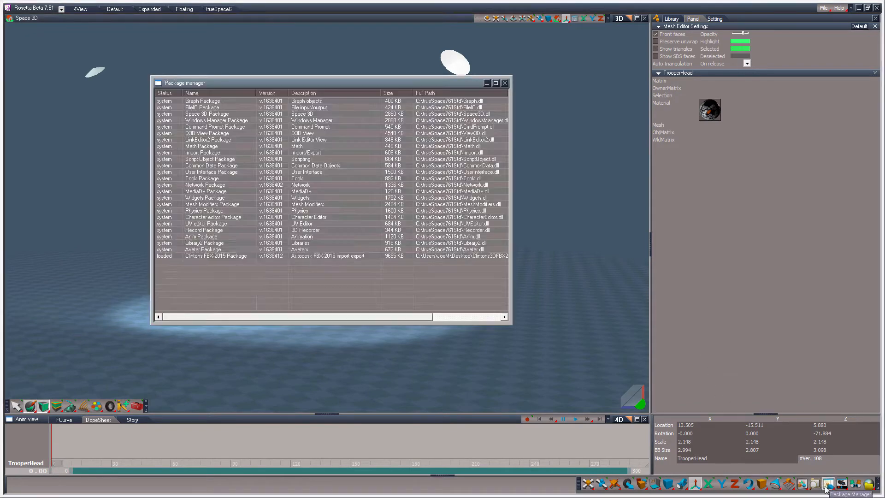
left_click(219, 256)
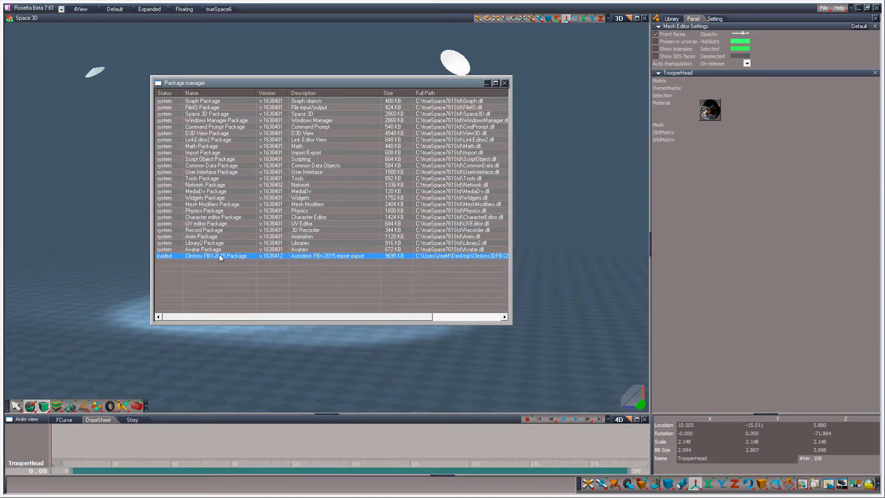
right_click(220, 257)
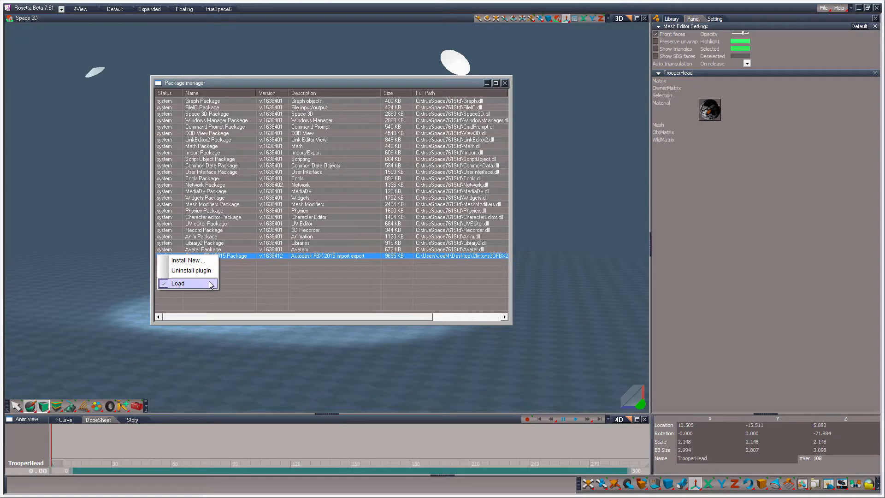
left_click(210, 283)
right_click(202, 257)
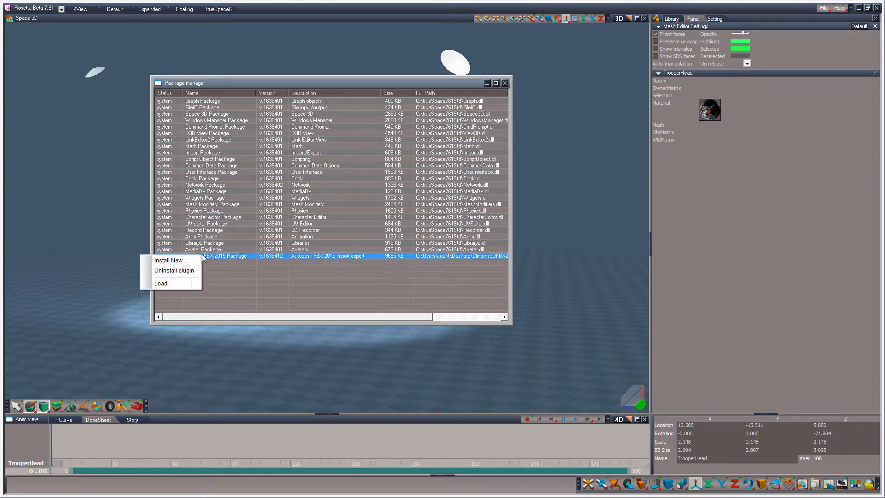
left_click(174, 284)
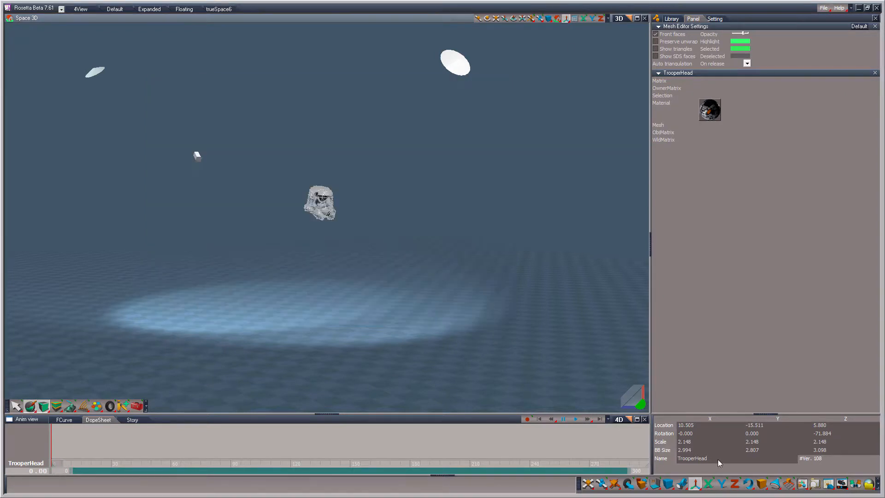
Step: Open the Clintons3DFBX2015 library from the library browser and close the browser
left_click(815, 485)
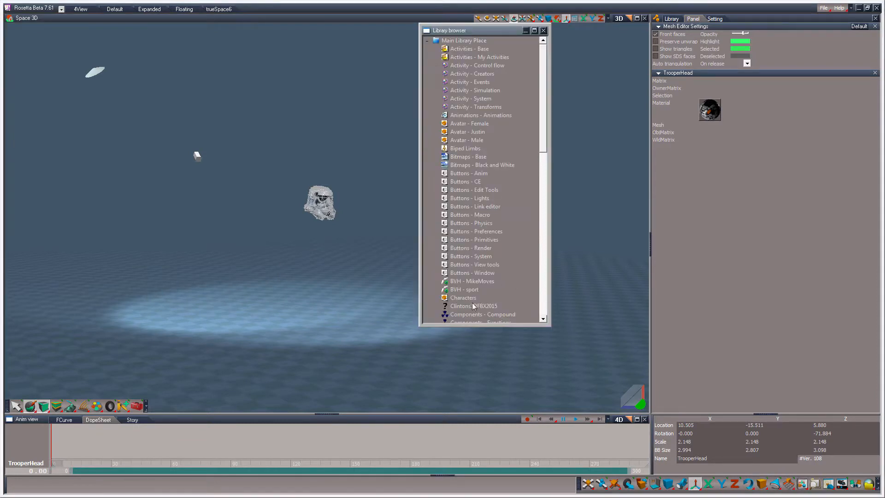
left_click(458, 308)
double_click(484, 308)
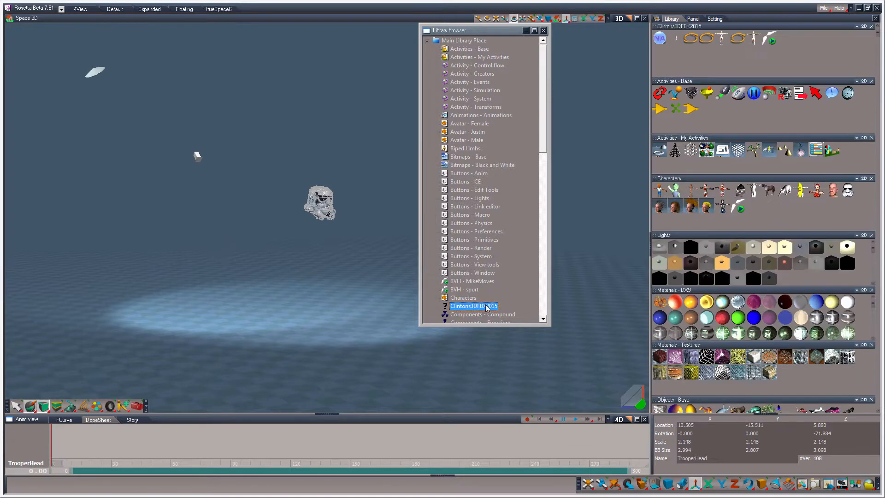
left_click(544, 30)
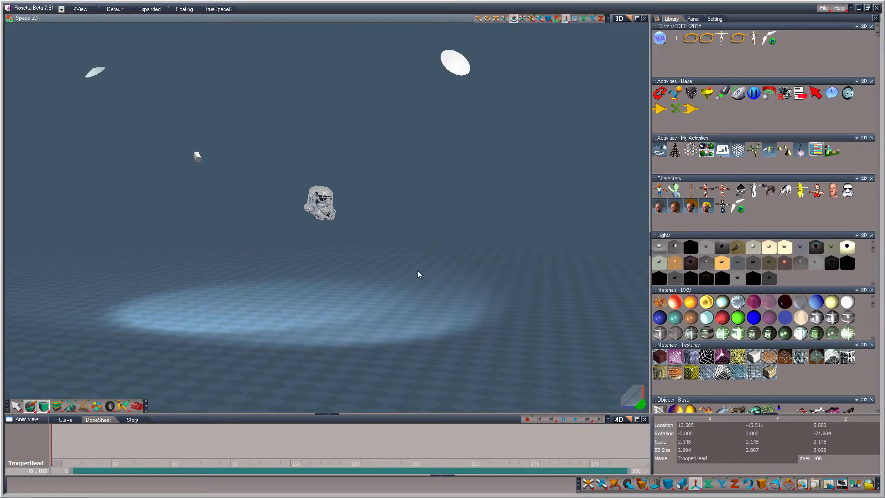
Step: Switch the lower view to the 2D link editor and place the install fbx2 import export object beside the TrooperHead node
left_click(618, 419)
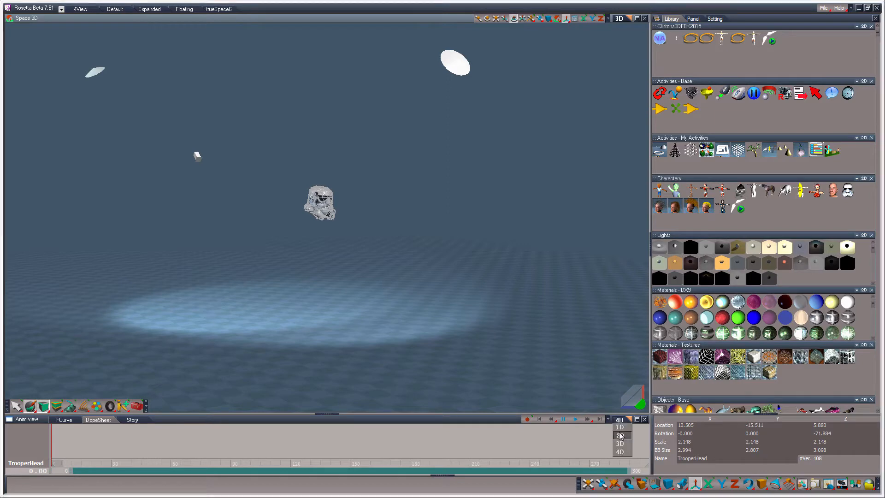
left_click(620, 436)
left_click_drag(675, 38, 439, 388)
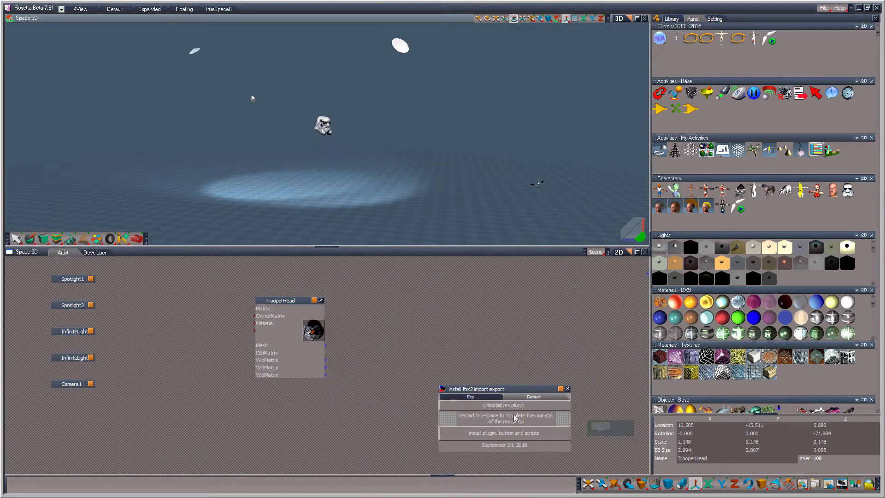
left_click_drag(514, 393, 428, 273)
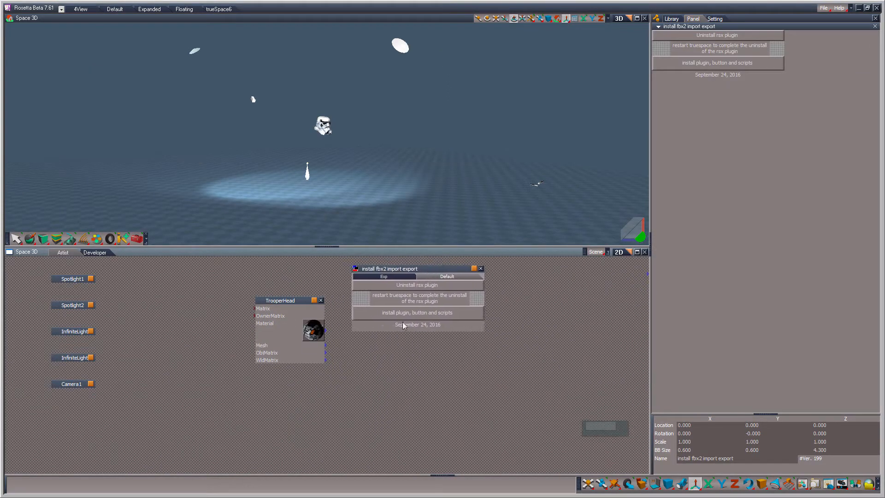
Step: Install the FBX plugin, button and scripts, and dock the new FBX toolbar beside the 3D view's existing tools
left_click(442, 316)
left_click(492, 285)
left_click_drag(369, 213, 161, 245)
Step: Display the FBX plugin's export settings and switch to its import settings
left_click(160, 239)
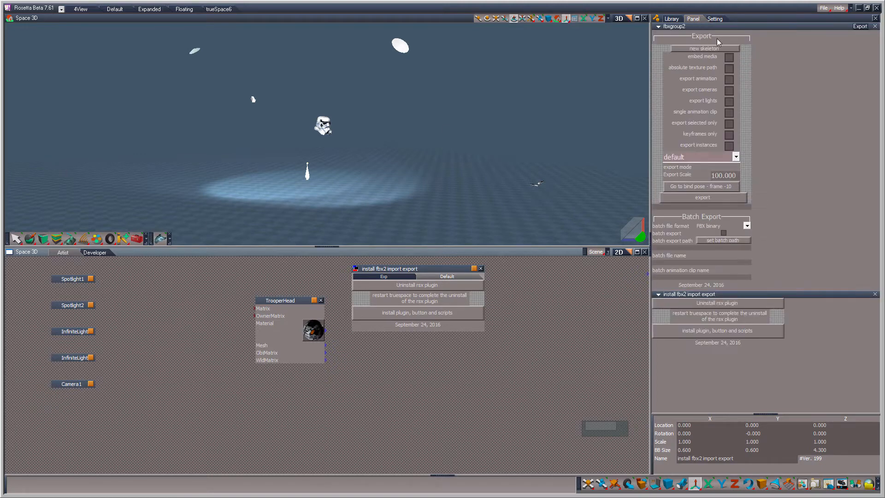
left_click(160, 239)
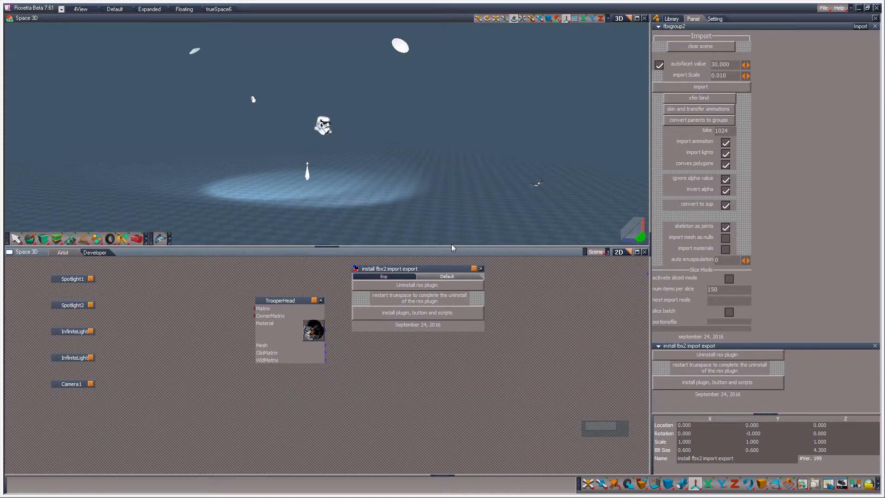
Step: Enlarge the 3D view over the link editor and start a new, empty scene
left_click_drag(451, 247, 446, 418)
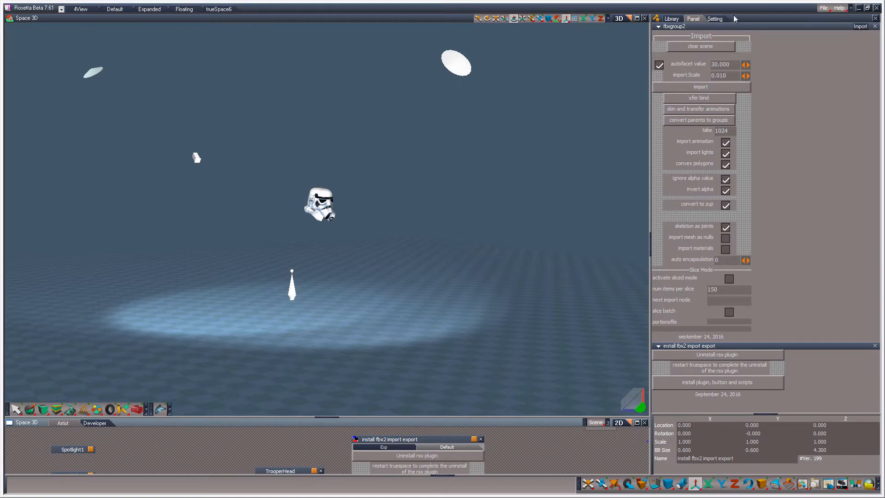
left_click(827, 9)
left_click(833, 16)
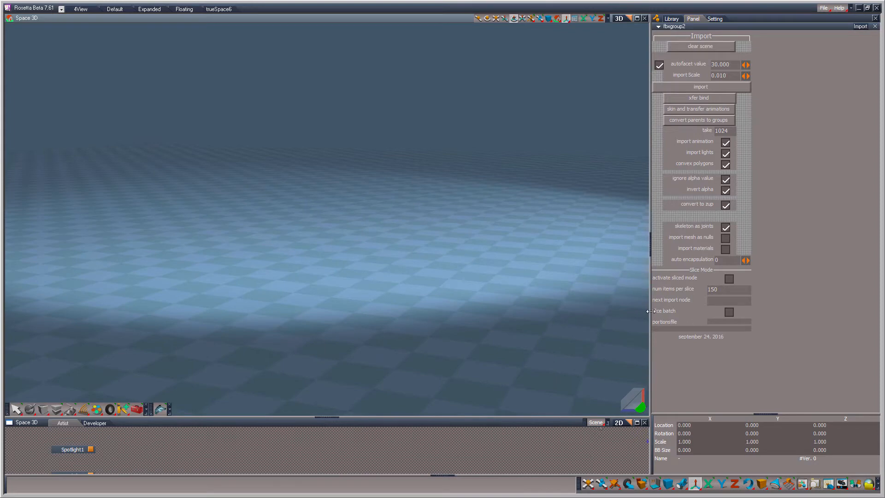
Step: Load the female figure from the Clintons3DFBX2015 library into the scene, with the 3D view widened and the whole figure framed
left_click_drag(651, 311, 753, 311)
left_click(774, 19)
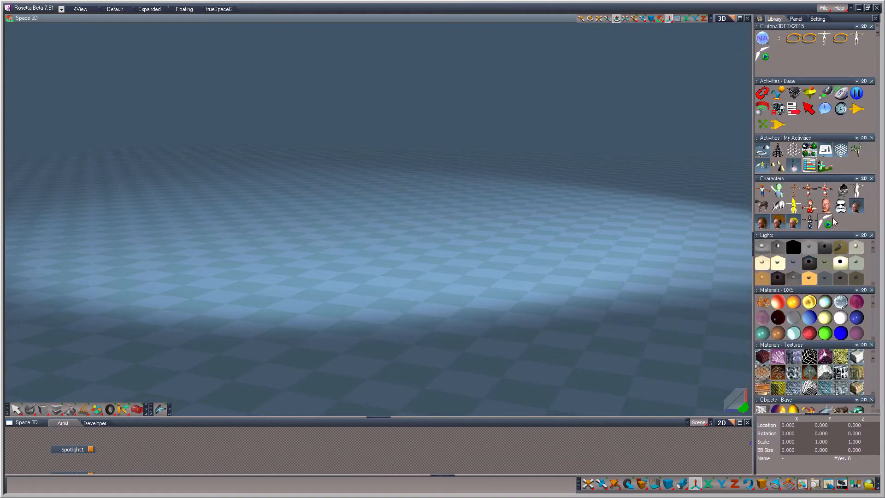
double_click(856, 40)
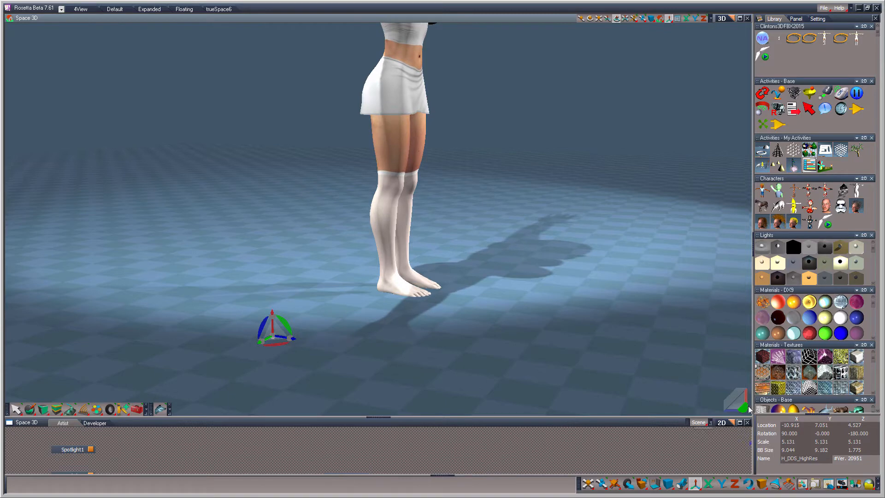
left_click_drag(745, 408, 650, 391)
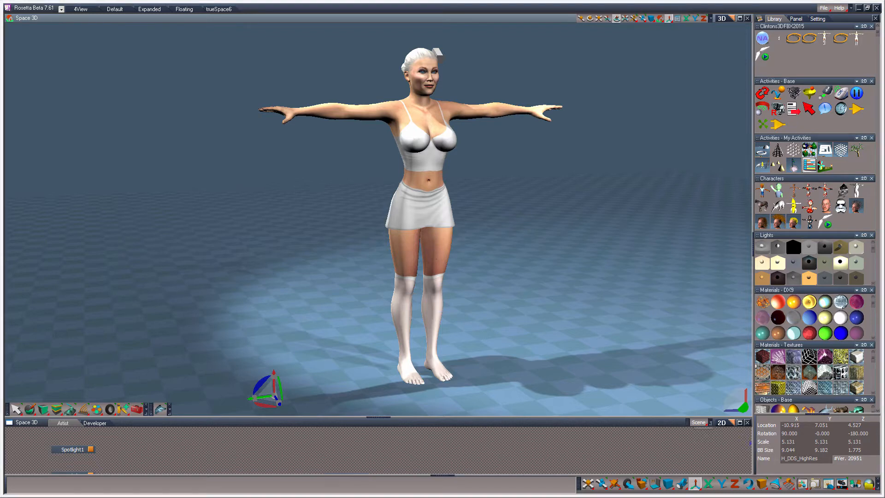
left_click_drag(378, 417, 378, 340)
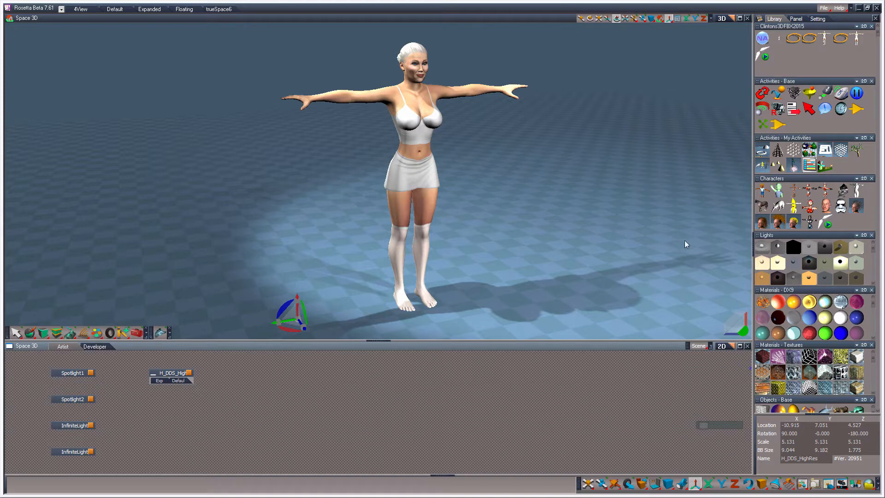
Step: Switch the lower view to the animation editor, add the animated skeleton from the Clintons3DFBX2015 library, and set the animation to frame 0
right_click(804, 56)
left_click(824, 88)
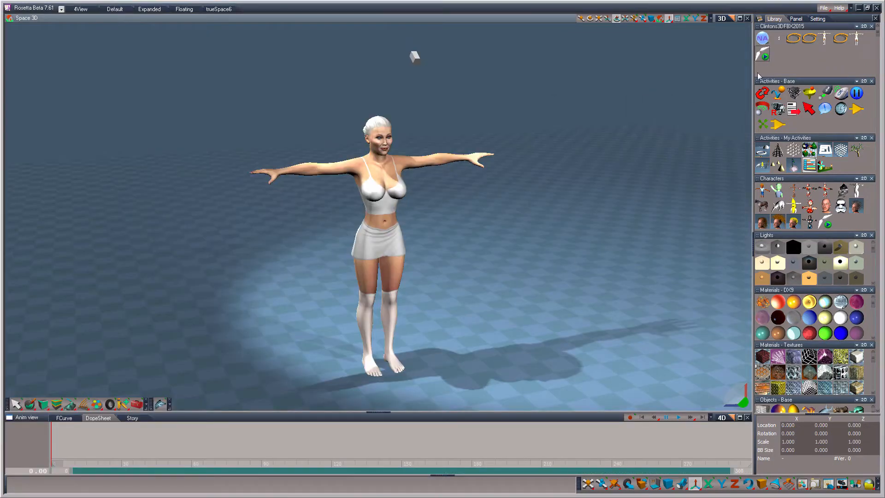
left_click_drag(762, 54, 448, 319)
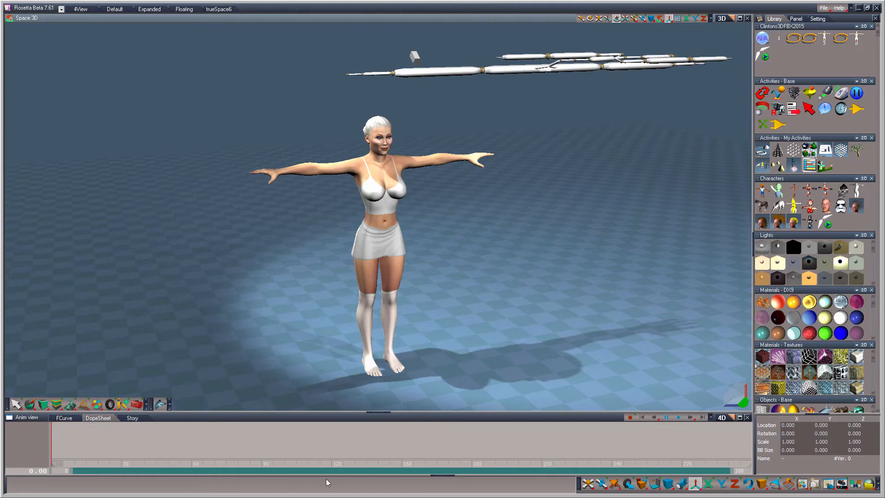
left_click_drag(54, 464, 37, 456)
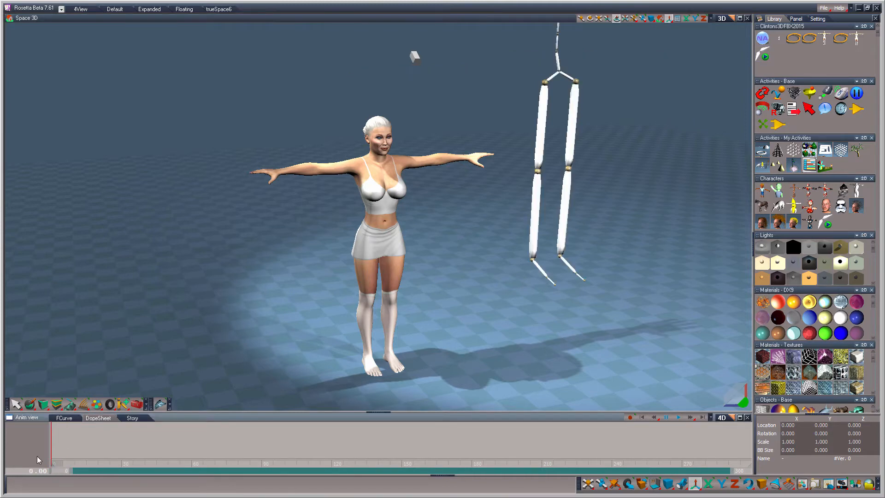
left_click_drag(733, 399, 733, 328)
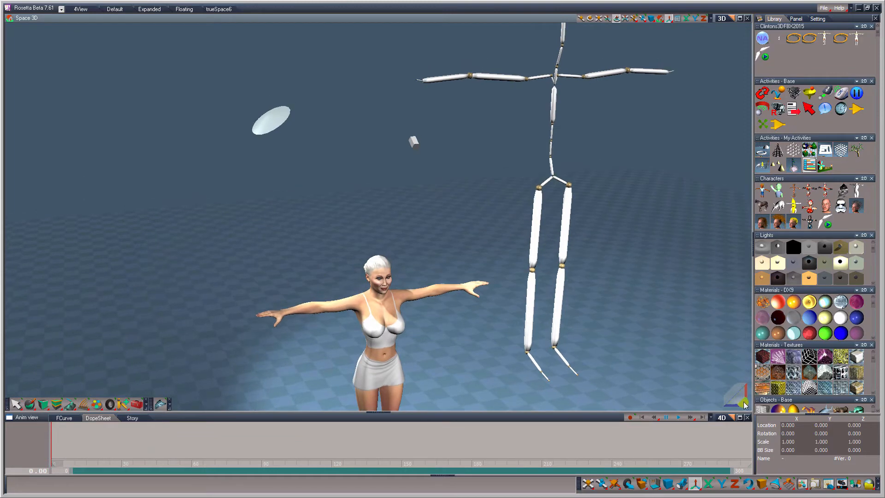
left_click_drag(743, 405, 720, 405)
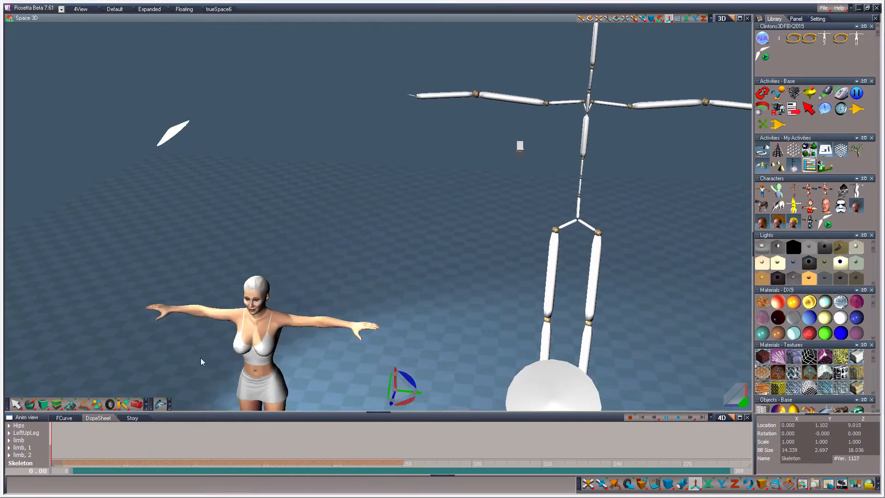
Step: Extend both of the skeleton's arms with an extra hand bone beyond each wrist
left_click(123, 403)
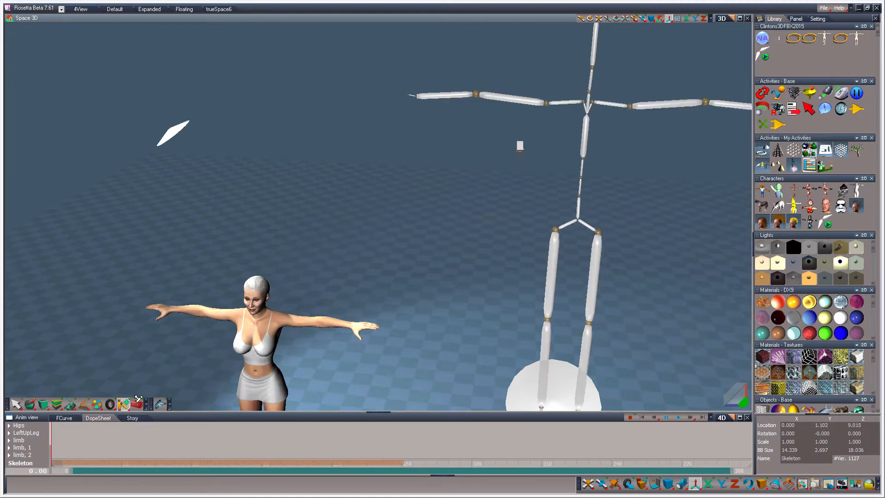
left_click(410, 97)
left_click_drag(419, 96, 367, 94)
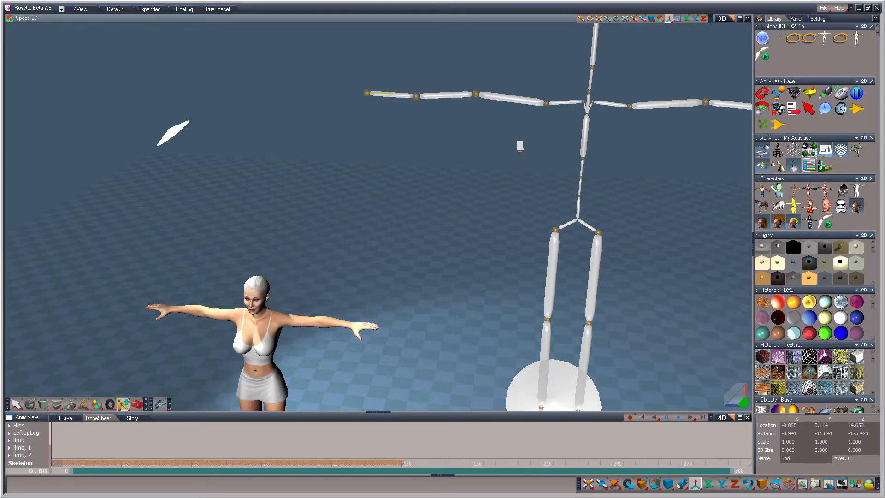
scroll(521, 258, "down", 8)
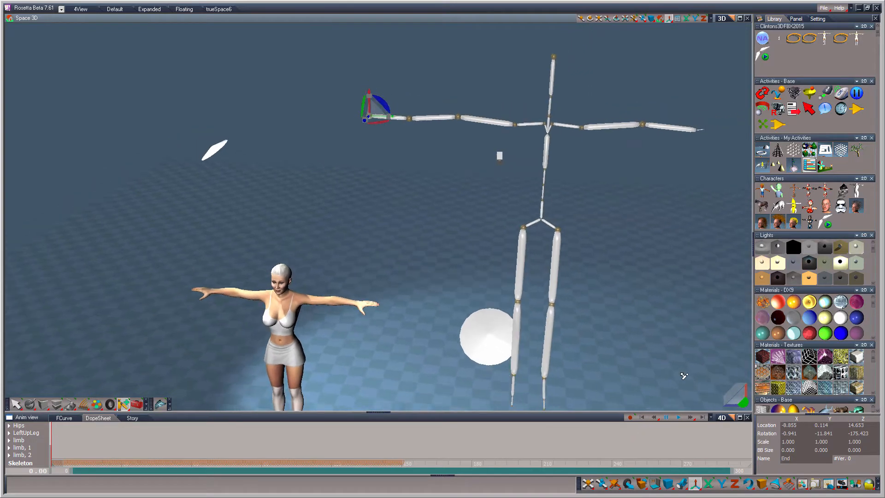
scroll(696, 227, "down", 1)
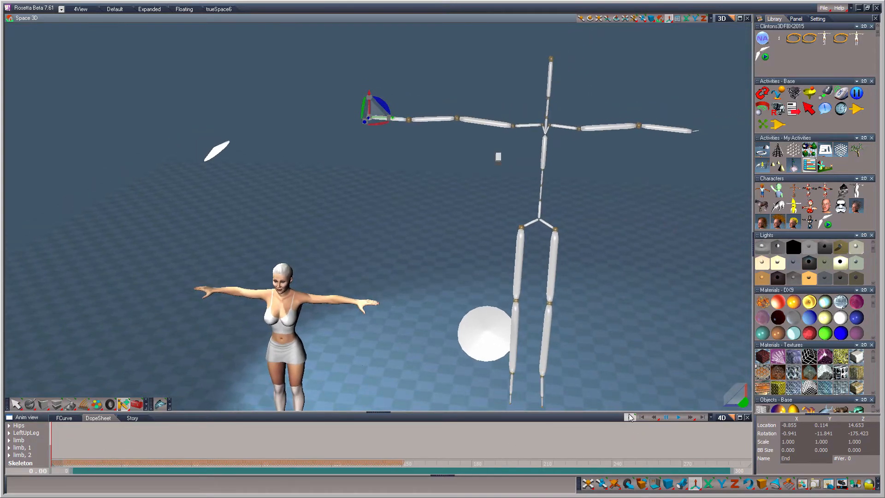
left_click(702, 133)
mouse_move(690, 133)
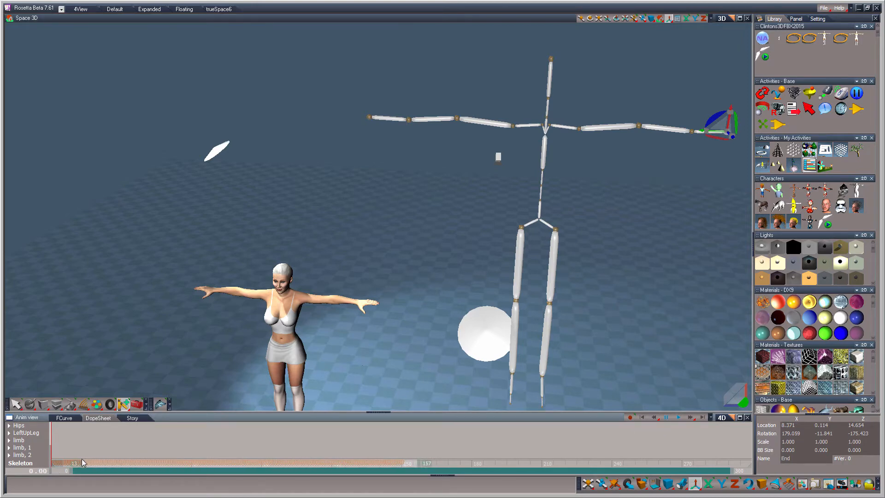
left_click_drag(48, 467, 49, 466)
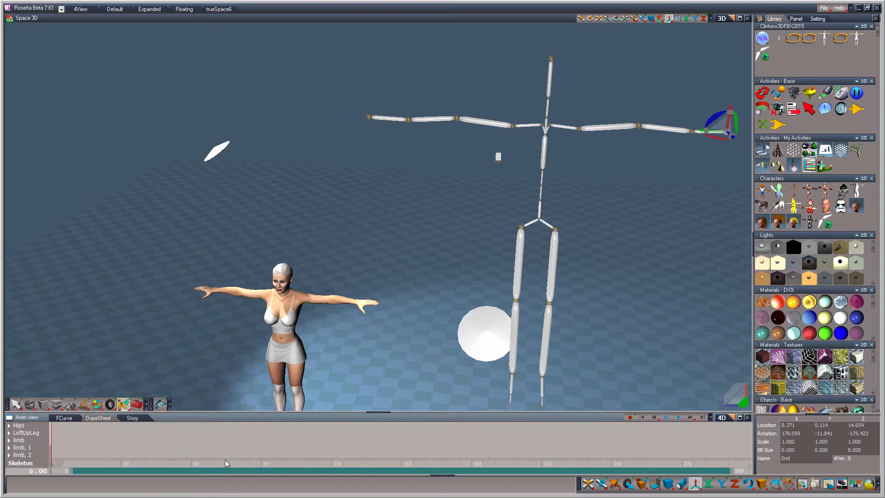
left_click(609, 274)
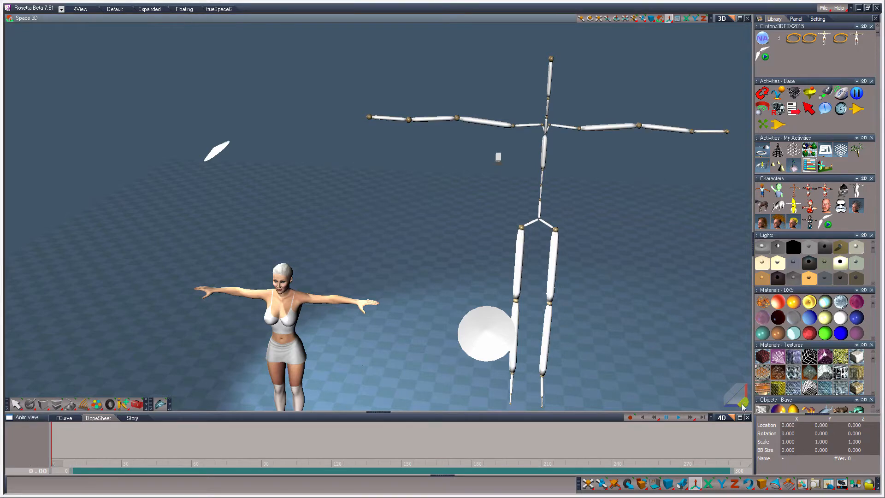
Step: Move the female figure across and up so it is centred in front of the skeleton
left_click_drag(743, 404, 765, 362)
left_click_drag(715, 374, 747, 372)
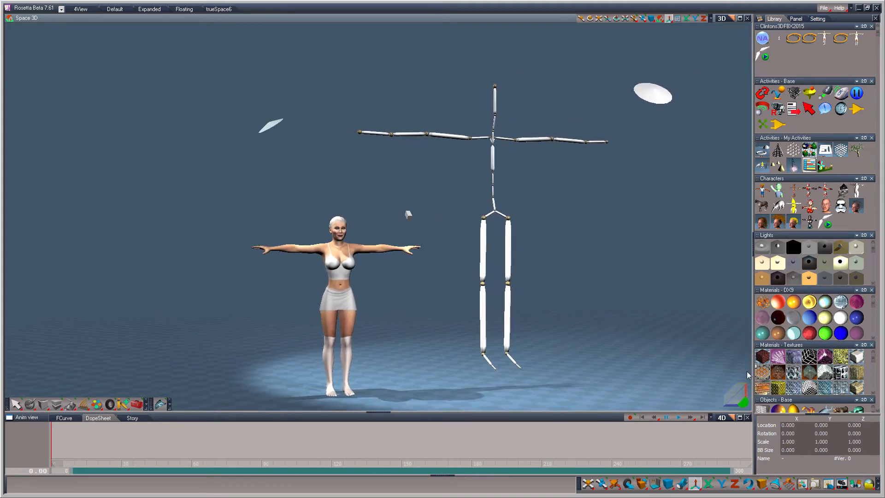
left_click(346, 352)
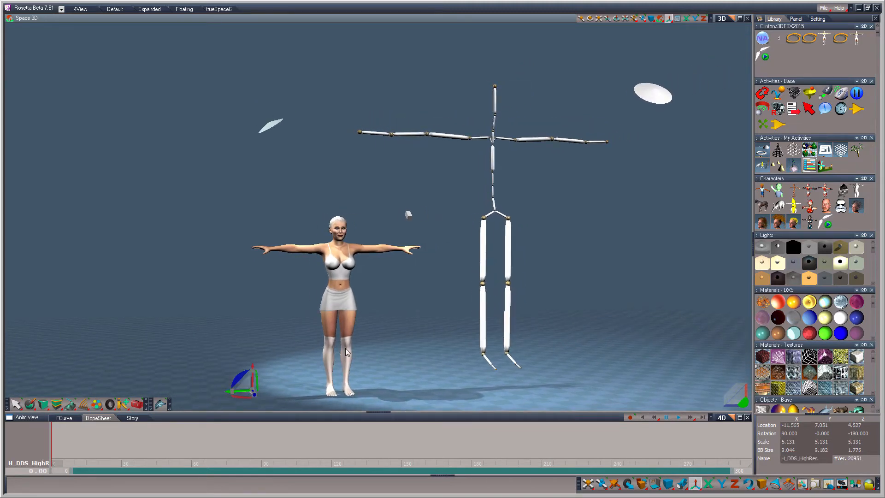
left_click_drag(253, 383, 428, 307)
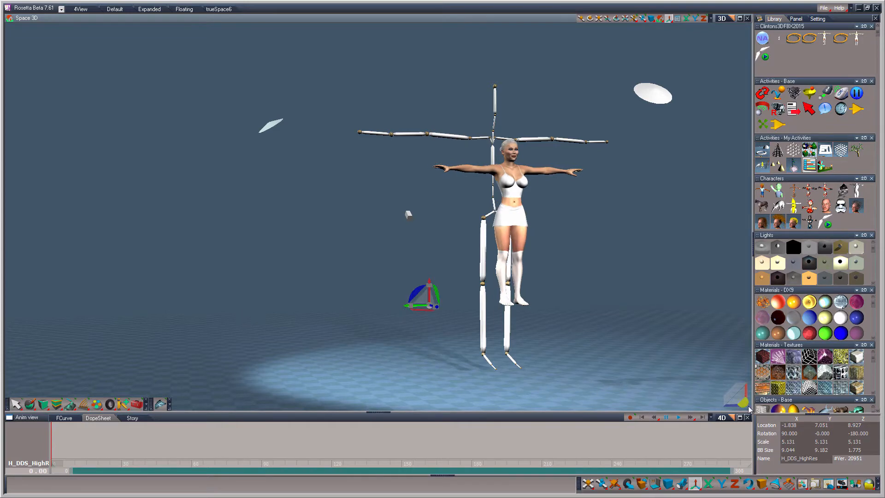
left_click_drag(743, 406, 702, 415)
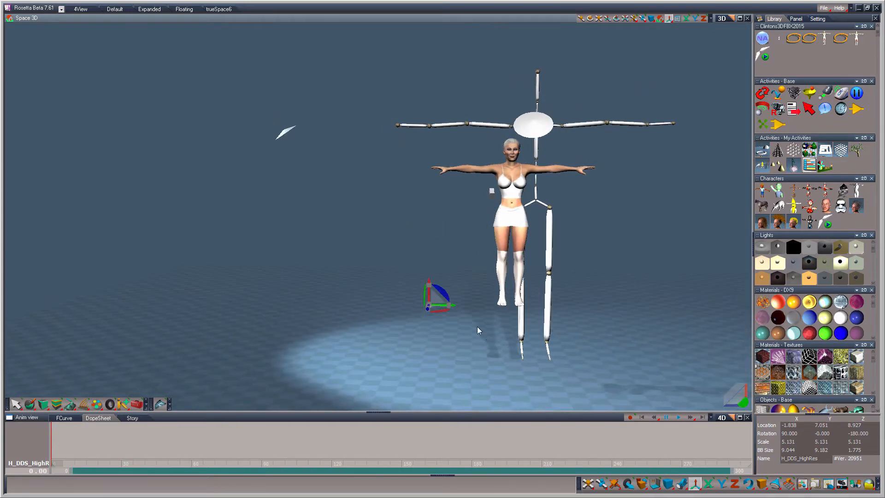
left_click_drag(428, 307, 454, 307)
Step: Scale the female figure uniformly to about 10.32 and reposition its body over the skeleton's bones
left_click(588, 483)
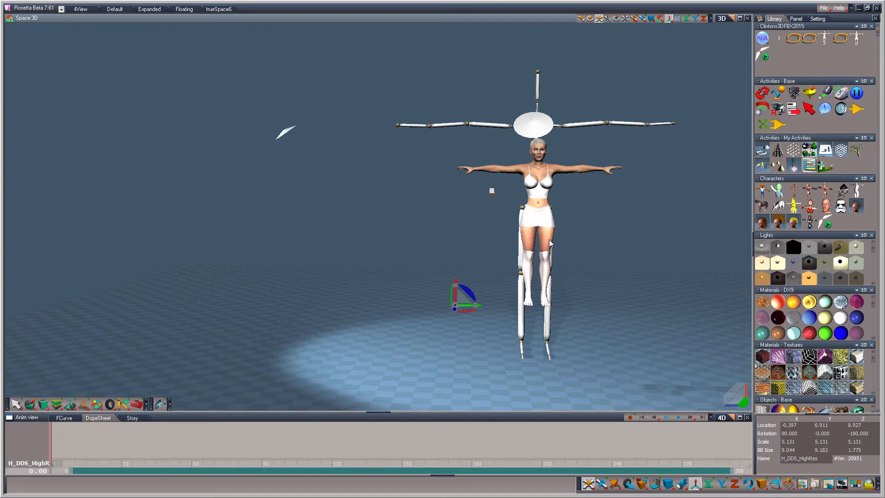
mouse_move(548, 240)
left_mouse_down()
mouse_move(578, 211)
mouse_move(547, 236)
left_mouse_up()
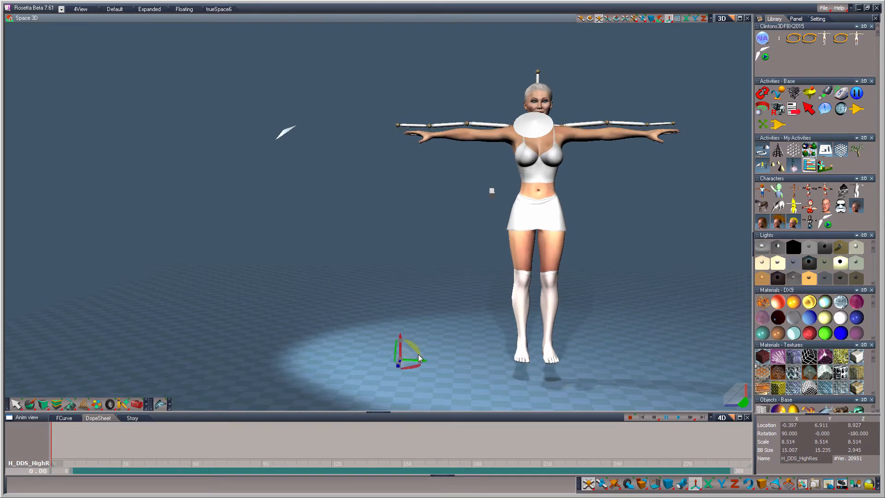
left_click_drag(400, 356, 400, 346)
left_click_drag(743, 403, 619, 409)
left_click_drag(742, 402, 595, 402)
mouse_move(391, 362)
left_mouse_down()
mouse_move(403, 363)
mouse_move(387, 362)
left_mouse_up()
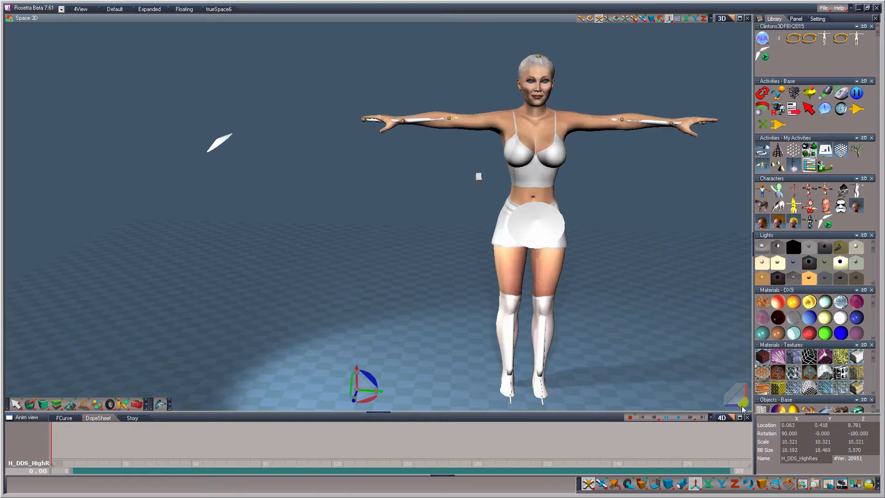
mouse_move(739, 404)
left_mouse_down()
mouse_move(728, 397)
mouse_move(742, 401)
left_mouse_up()
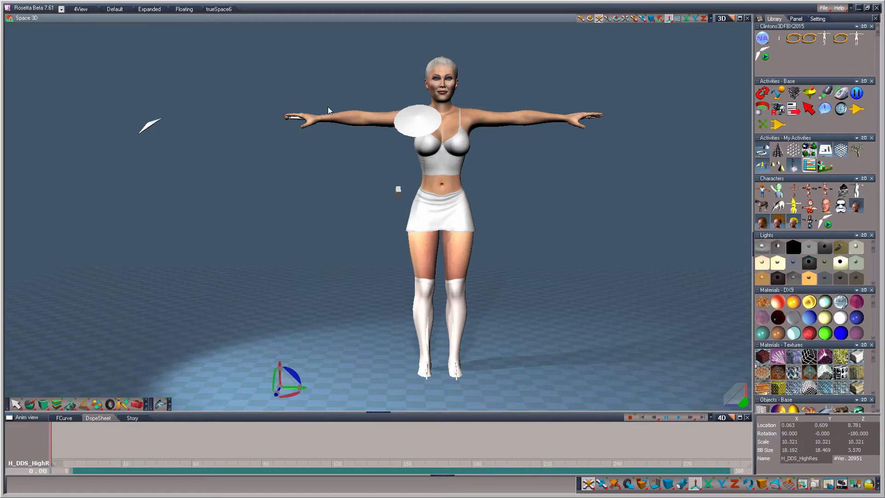
Step: Select the skeleton inside the figure and shift it slightly sideways to about -0.367 in X
left_click(299, 121)
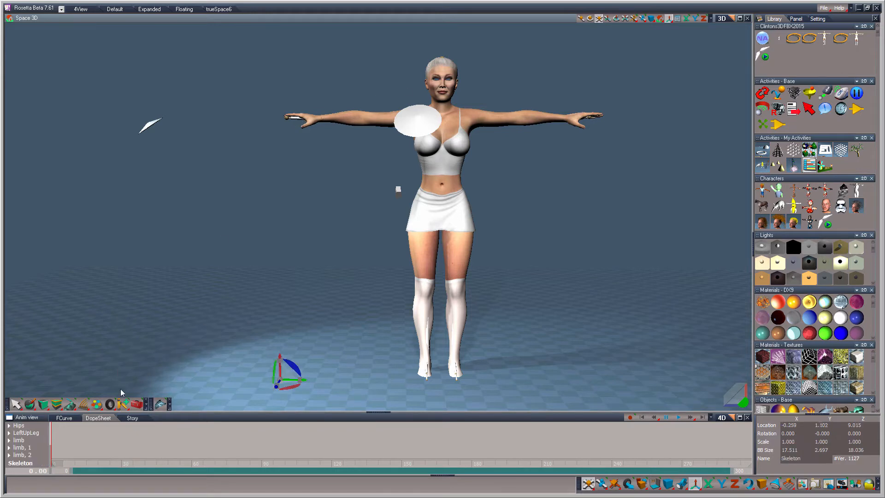
mouse_move(122, 404)
mouse_move(123, 351)
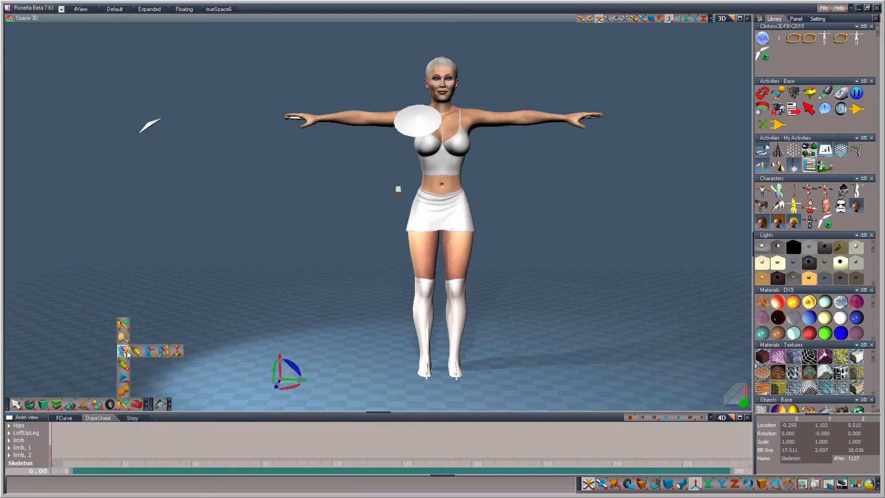
left_click(164, 351)
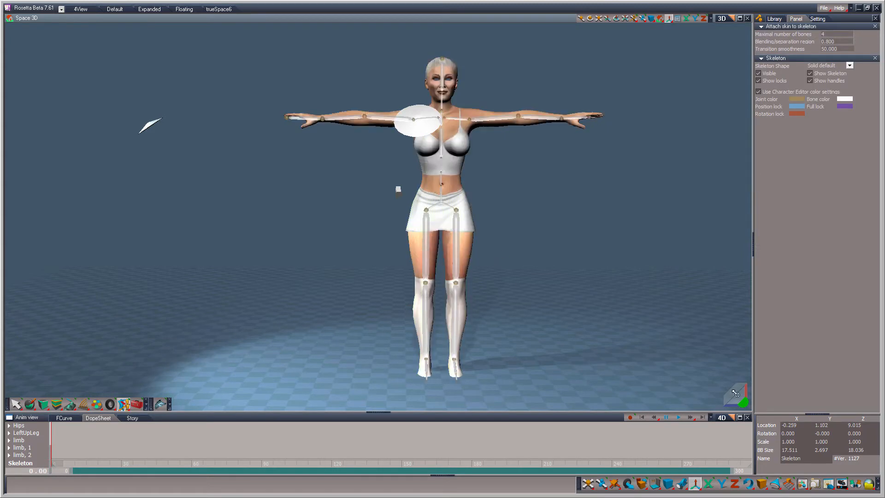
left_click_drag(743, 403, 740, 391)
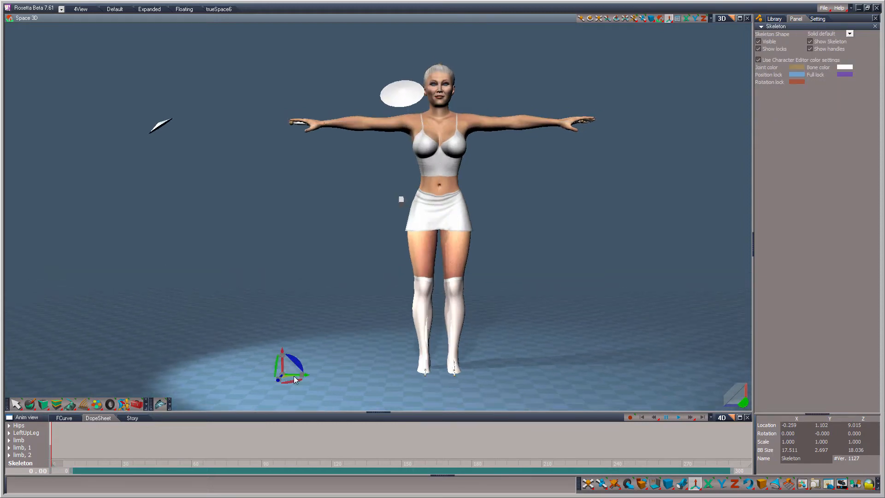
left_click_drag(288, 376, 286, 375)
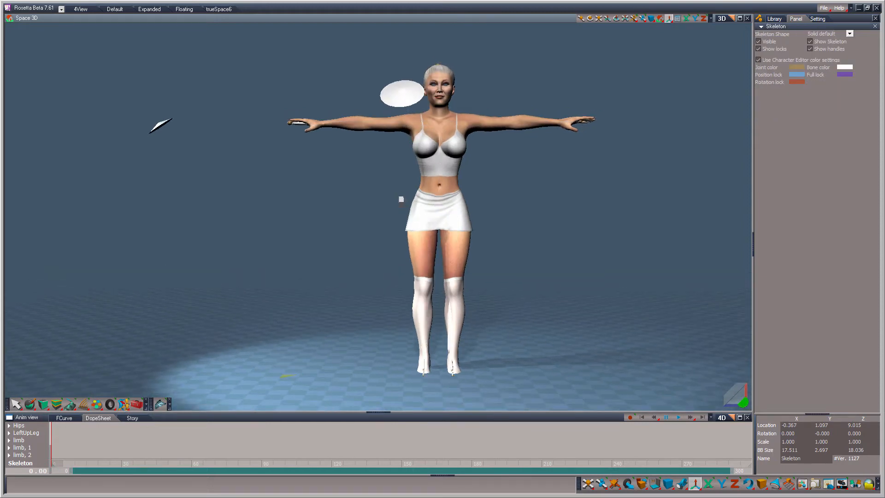
Step: Attach the female figure's mesh as skin to the skeleton with a maximum of 4 bones
left_click(125, 404)
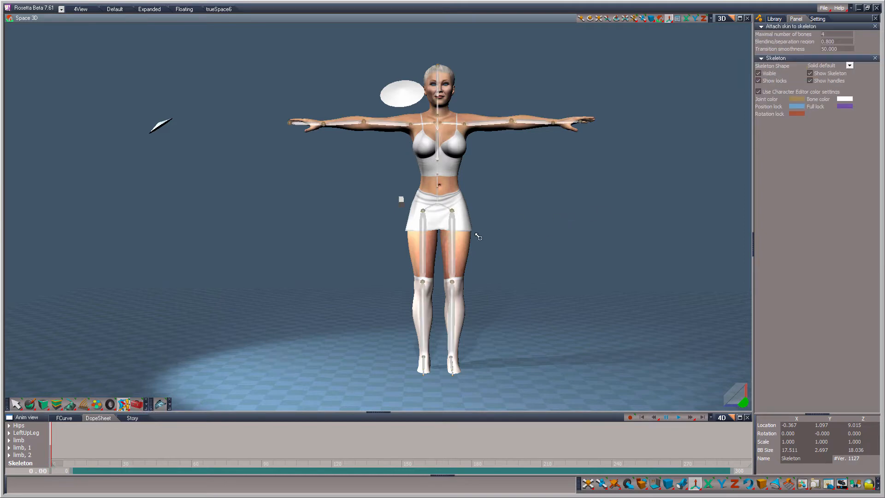
left_click(449, 101)
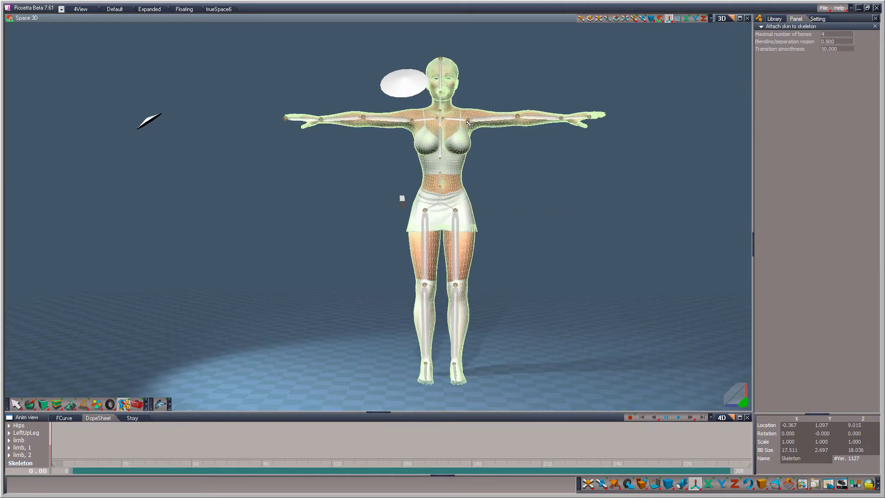
mouse_move(735, 395)
left_mouse_down()
mouse_move(702, 374)
mouse_move(728, 381)
left_mouse_up()
right_click_drag(735, 395, 735, 297)
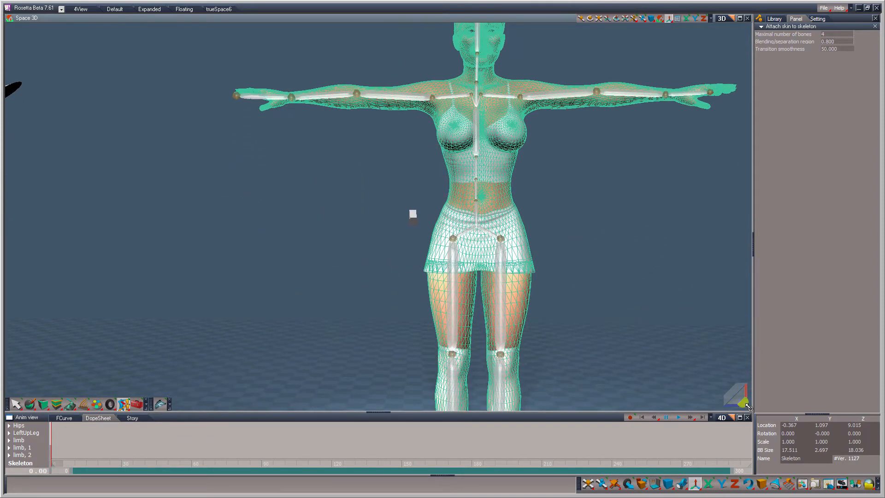
mouse_move(745, 404)
left_mouse_down()
mouse_move(745, 397)
mouse_move(733, 435)
mouse_move(770, 440)
mouse_move(755, 416)
left_mouse_up()
scroll(668, 370, "down", 3)
Step: Activate the Weight Paint tool on the skinned actor and select the upper spine bone to display its skin weights
left_click(118, 405)
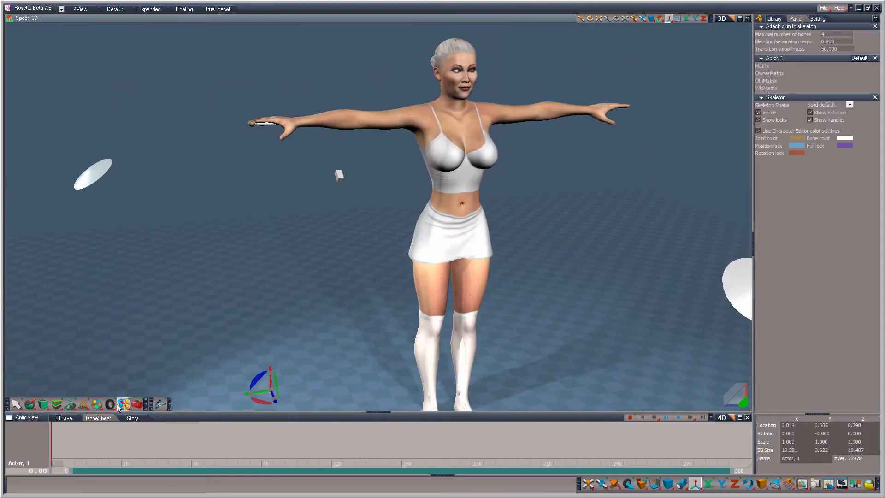
mouse_move(123, 406)
left_mouse_down()
mouse_move(124, 351)
mouse_move(136, 352)
left_mouse_up()
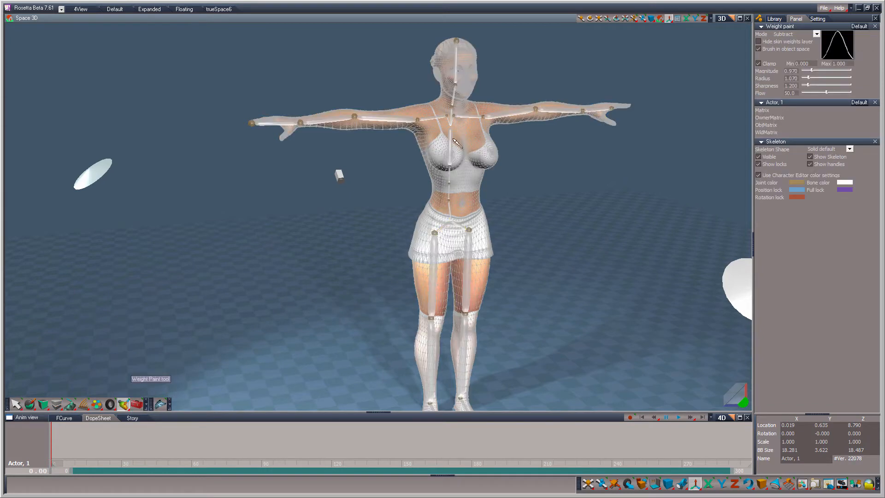
left_click(454, 142)
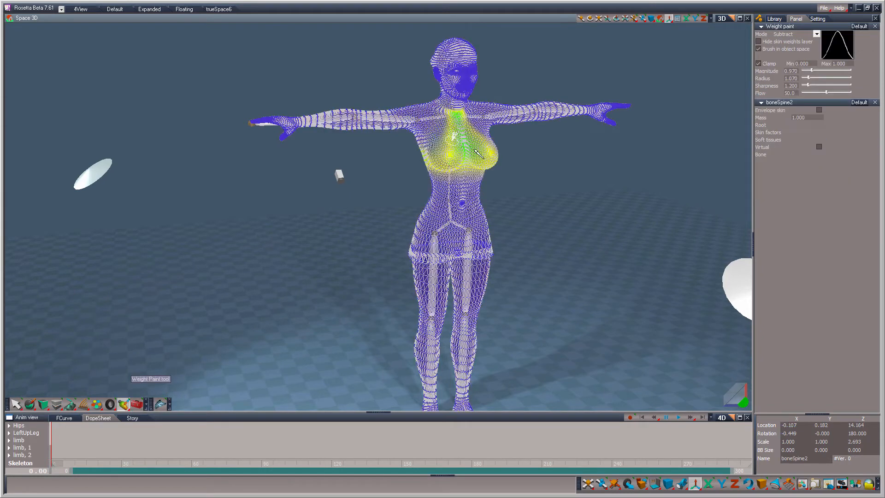
Step: Switch the weight paint mode to Add and paint the upper spine bone's weight over the figure's right breast
scroll(517, 226, "up", 3)
scroll(553, 225, "up", 3)
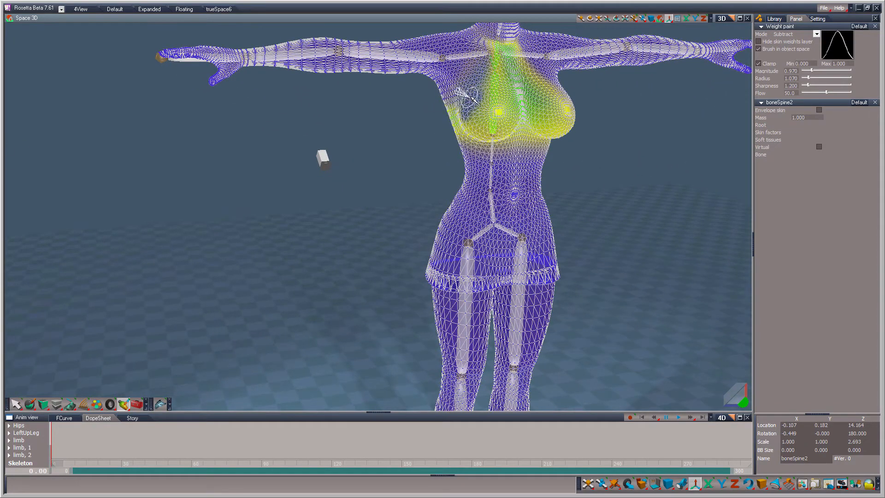
left_click(792, 34)
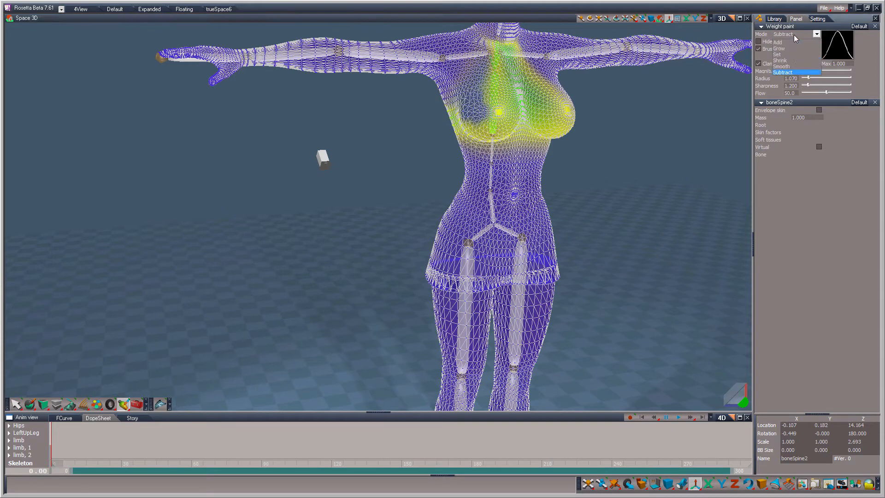
left_click(795, 41)
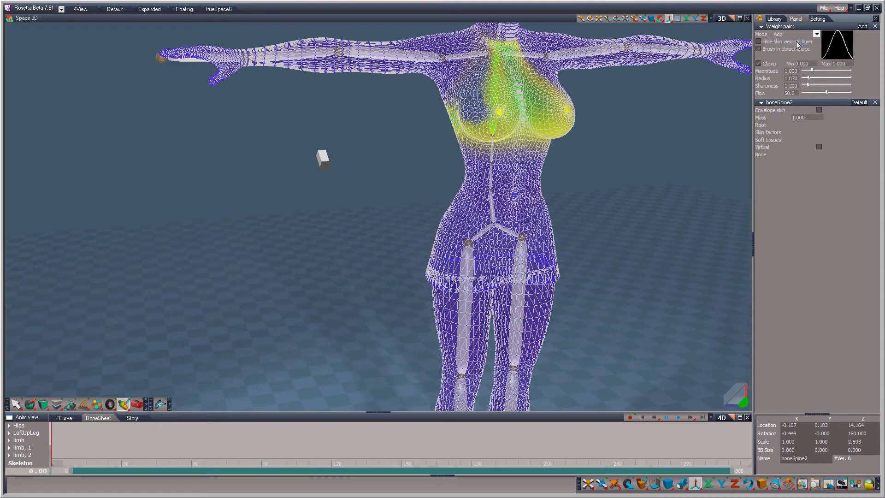
left_click_drag(742, 398, 781, 402)
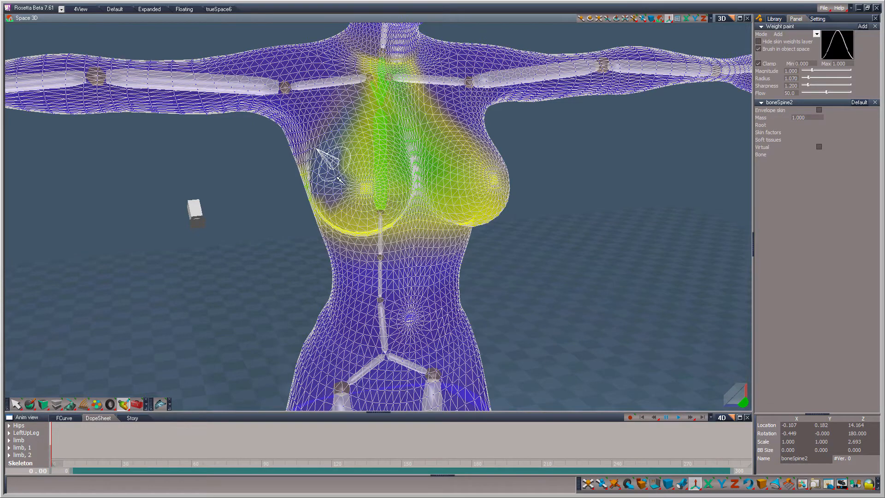
mouse_move(342, 177)
left_mouse_down()
mouse_move(332, 184)
mouse_move(343, 149)
mouse_move(306, 177)
mouse_move(329, 187)
mouse_move(341, 120)
mouse_move(322, 152)
mouse_move(316, 135)
mouse_move(312, 194)
mouse_move(306, 187)
mouse_move(375, 161)
mouse_move(359, 182)
left_mouse_up()
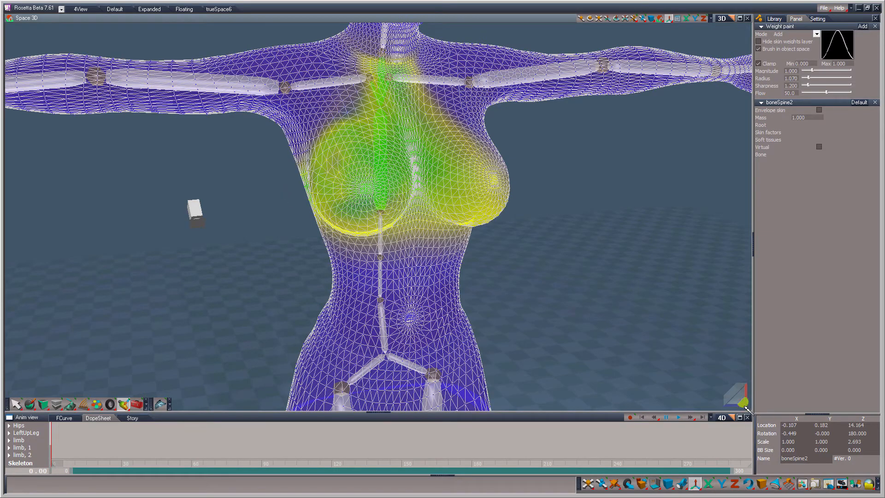
Step: Add the upper spine bone's weight over the left breast and around the left side of the upper back
left_click_drag(743, 402, 707, 401)
left_click_drag(743, 402, 689, 400)
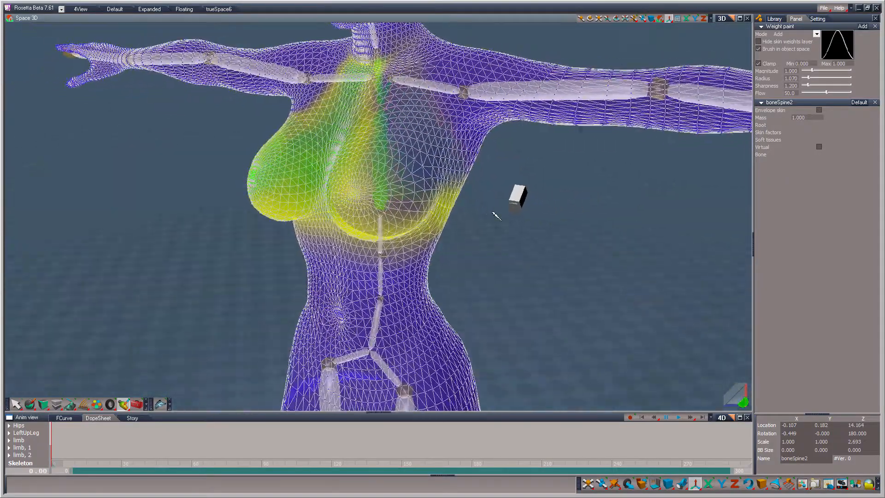
mouse_move(396, 214)
left_mouse_down()
mouse_move(405, 176)
mouse_move(380, 207)
mouse_move(378, 193)
mouse_move(387, 148)
mouse_move(419, 182)
mouse_move(384, 216)
mouse_move(364, 217)
mouse_move(410, 180)
mouse_move(351, 180)
mouse_move(371, 122)
mouse_move(422, 184)
mouse_move(407, 222)
mouse_move(438, 174)
mouse_move(394, 133)
mouse_move(420, 147)
mouse_move(447, 203)
mouse_move(424, 143)
mouse_move(456, 184)
mouse_move(369, 110)
mouse_move(341, 148)
left_mouse_up()
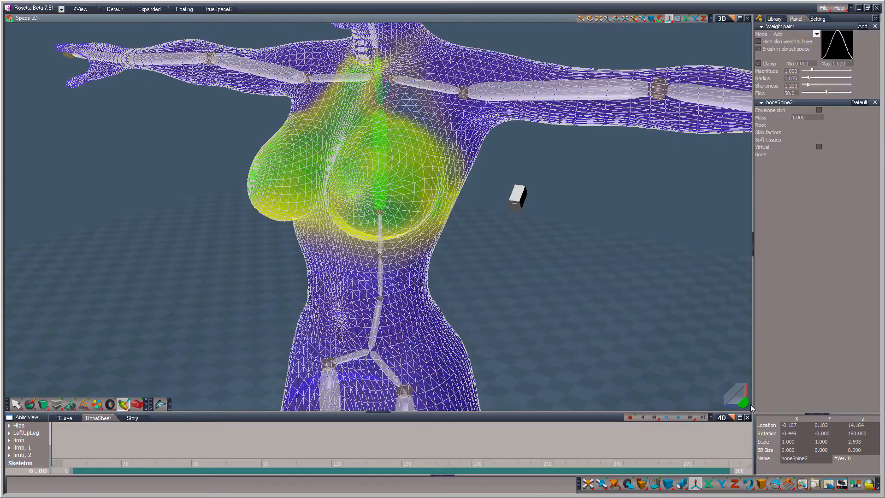
left_click_drag(743, 402, 592, 314)
mouse_move(292, 194)
left_mouse_down()
mouse_move(323, 176)
mouse_move(317, 164)
mouse_move(347, 138)
mouse_move(276, 161)
mouse_move(368, 120)
mouse_move(458, 148)
mouse_move(373, 189)
mouse_move(322, 189)
mouse_move(417, 110)
mouse_move(458, 142)
mouse_move(341, 83)
left_mouse_up()
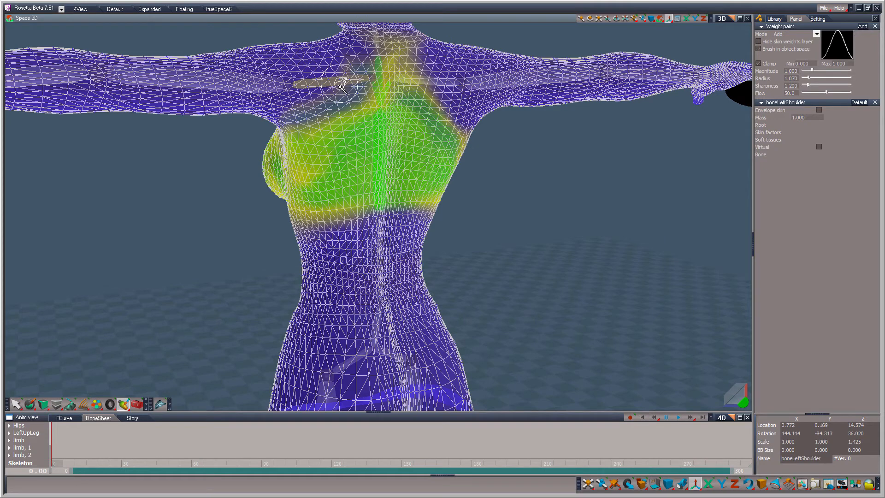
Step: Select the left shoulder bone and, in Subtract mode, remove its weight from the left breast
left_click(348, 88)
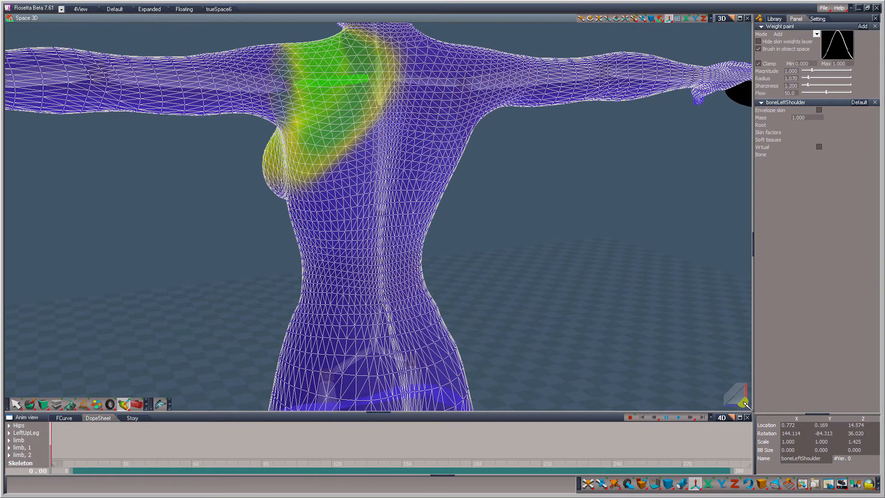
mouse_move(744, 402)
left_mouse_down()
mouse_move(854, 406)
mouse_move(743, 391)
mouse_move(714, 408)
mouse_move(682, 405)
mouse_move(724, 426)
mouse_move(774, 421)
mouse_move(730, 403)
mouse_move(740, 414)
mouse_move(737, 402)
left_mouse_up()
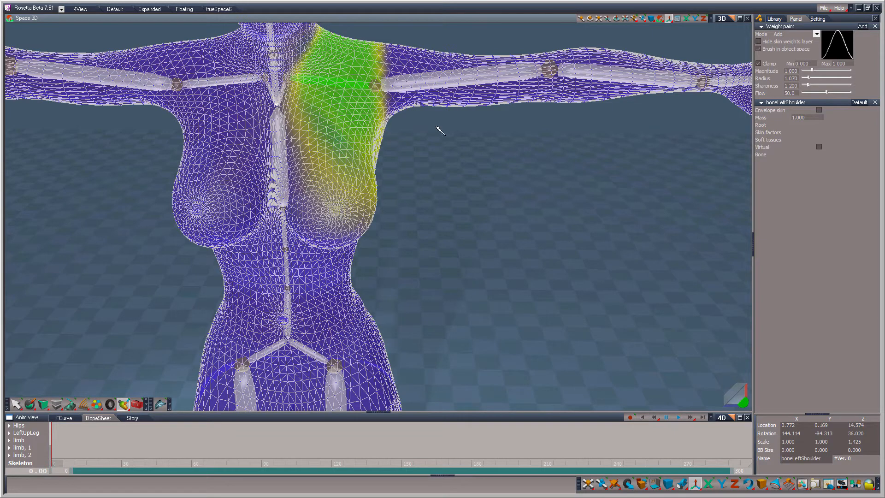
left_click(787, 35)
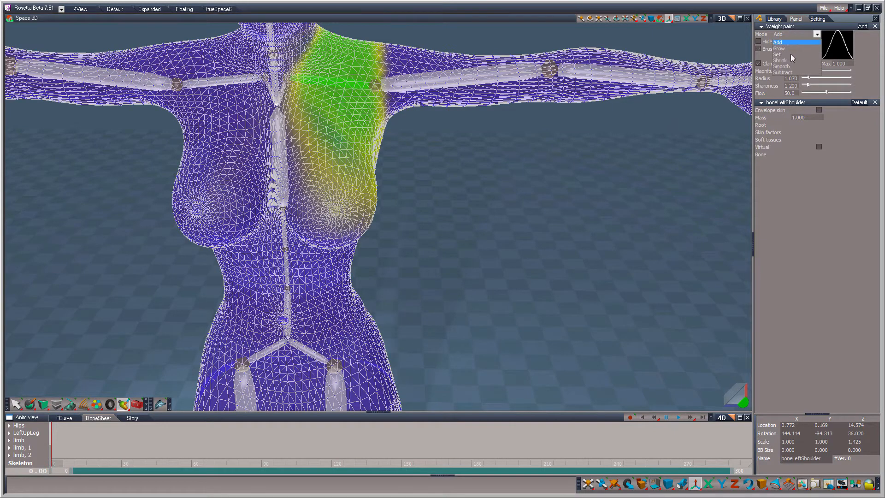
left_click(789, 72)
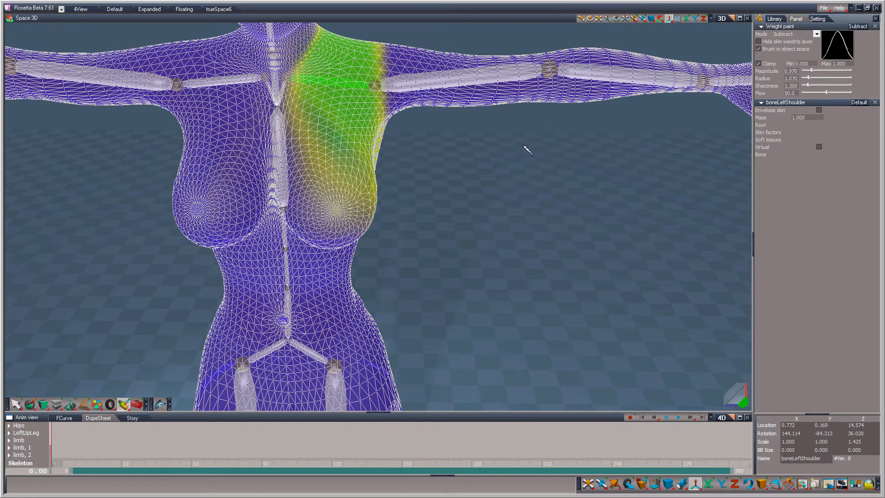
mouse_move(362, 222)
left_mouse_down()
mouse_move(350, 193)
mouse_move(302, 164)
mouse_move(349, 215)
left_mouse_up()
left_click_drag(742, 402, 695, 377)
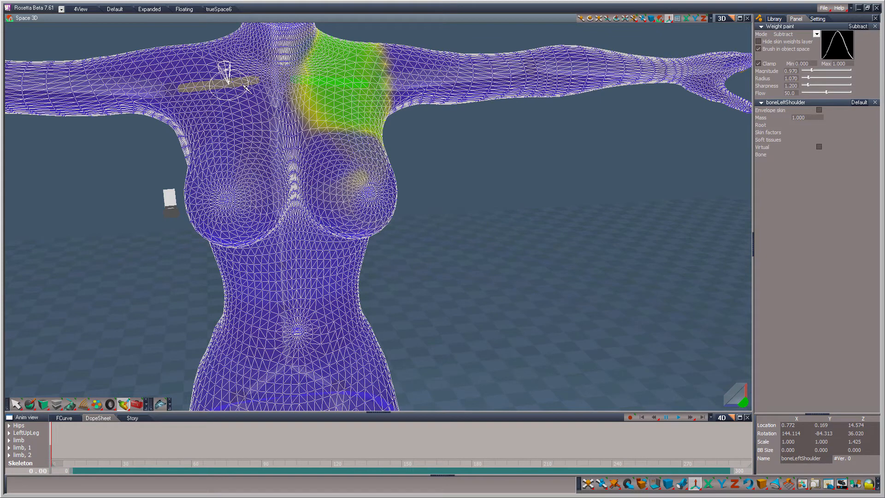
Step: Select the right shoulder bone and subtract its weight from the right breast and the side of the chest
left_click(236, 97)
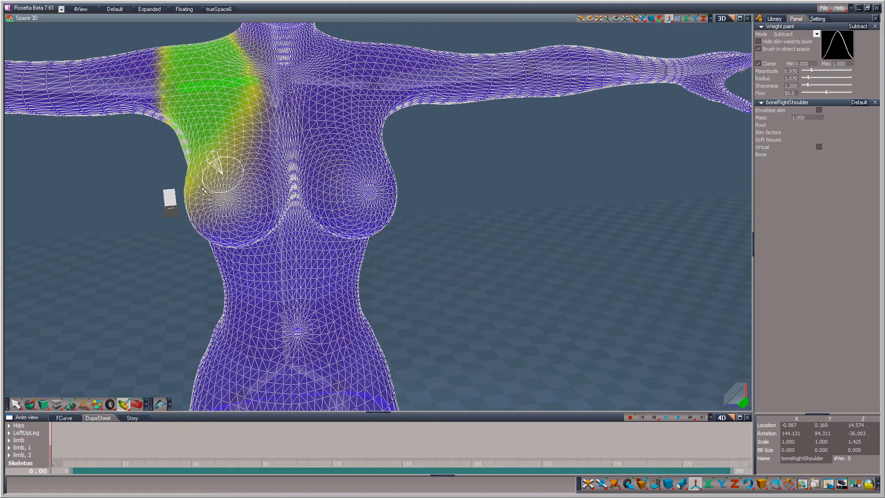
mouse_move(203, 189)
left_mouse_down()
mouse_move(184, 193)
mouse_move(198, 221)
mouse_move(184, 156)
mouse_move(204, 214)
left_mouse_up()
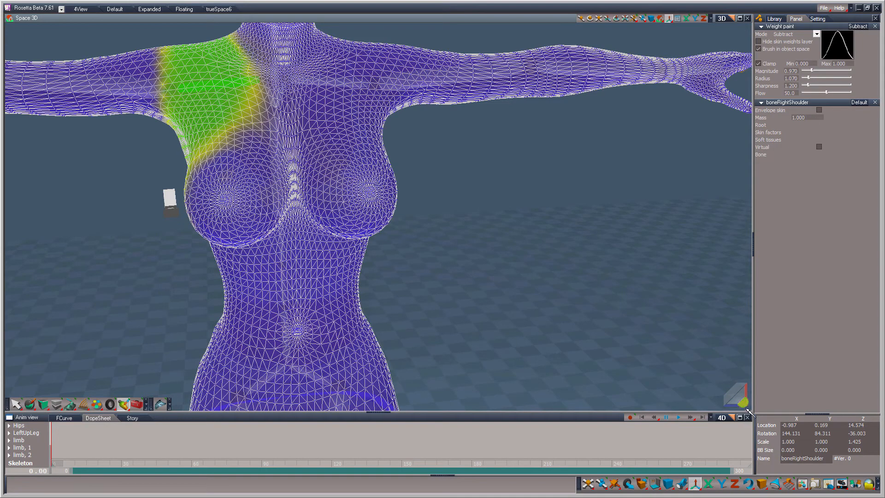
left_click_drag(743, 403, 631, 332)
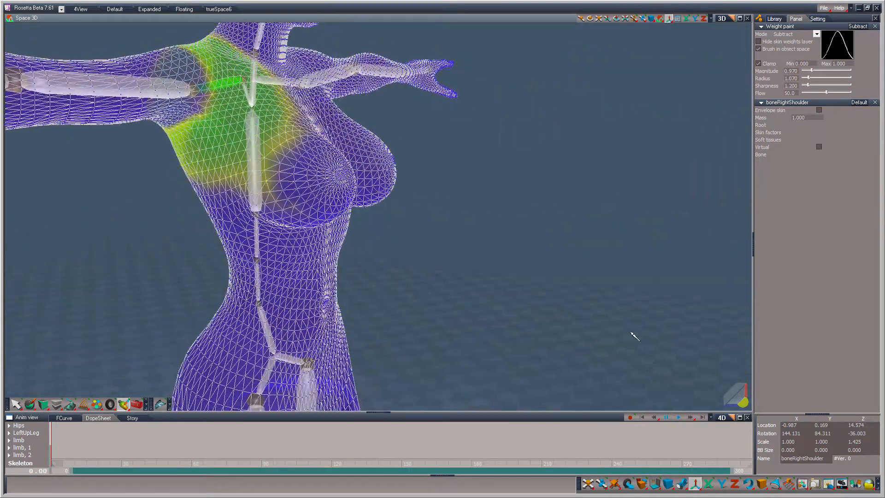
mouse_move(282, 196)
left_mouse_down()
mouse_move(271, 203)
mouse_move(282, 124)
mouse_move(230, 198)
mouse_move(300, 170)
mouse_move(235, 193)
mouse_move(299, 158)
mouse_move(318, 134)
mouse_move(288, 154)
left_mouse_up()
left_click_drag(553, 334, 479, 290)
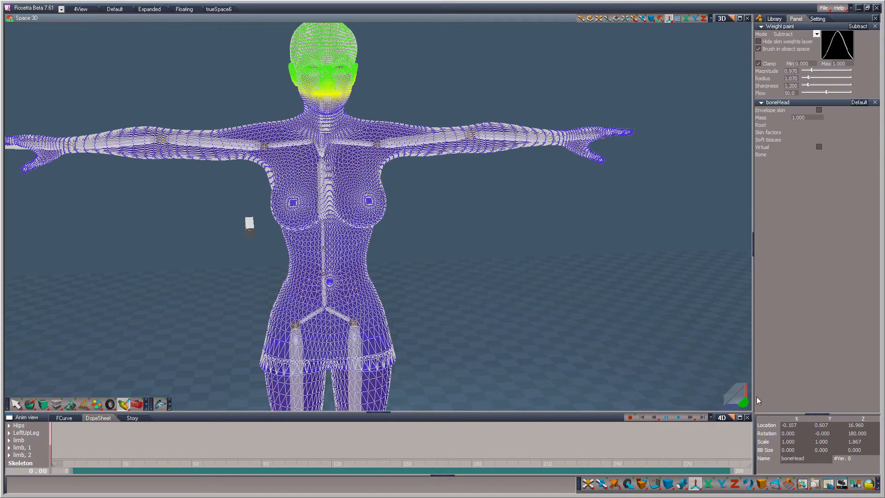
Step: Switch the weight paint mode to Add and paint the head bone's weight over the mouth and chin
mouse_move(745, 398)
left_mouse_down()
mouse_move(745, 366)
mouse_move(738, 384)
mouse_move(721, 371)
mouse_move(747, 386)
mouse_move(737, 375)
mouse_move(739, 414)
mouse_move(740, 391)
left_mouse_up()
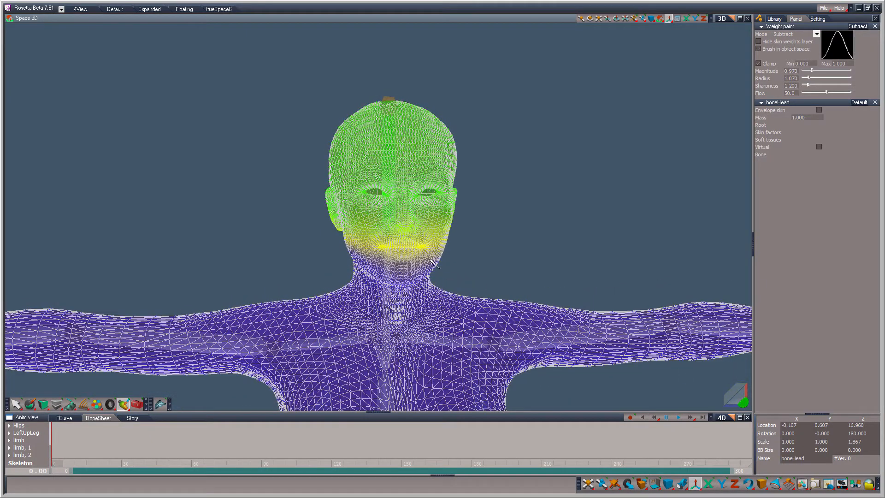
left_click(816, 34)
left_click(783, 41)
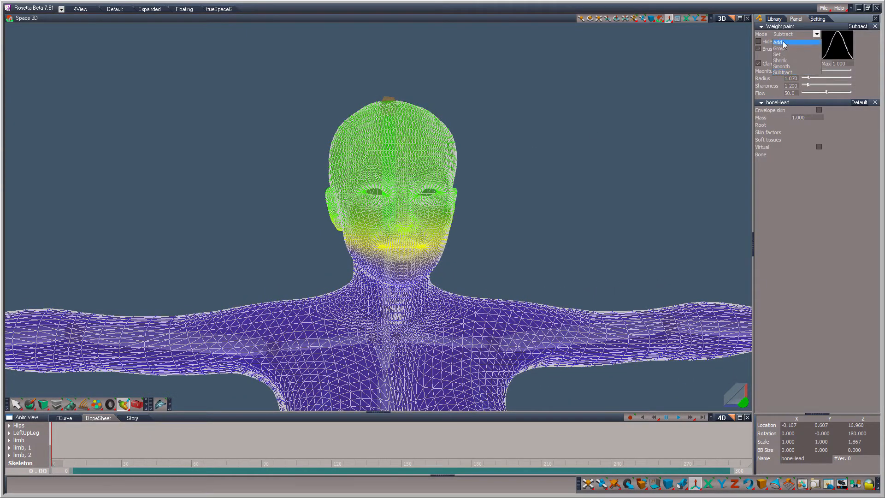
mouse_move(414, 252)
left_mouse_down()
mouse_move(355, 247)
mouse_move(364, 261)
mouse_move(405, 253)
mouse_move(387, 268)
mouse_move(330, 254)
mouse_move(376, 266)
mouse_move(426, 263)
left_mouse_up()
Step: Examine the skin weights of the left hand bone around the wrist and fingers
scroll(568, 377, "down", 5)
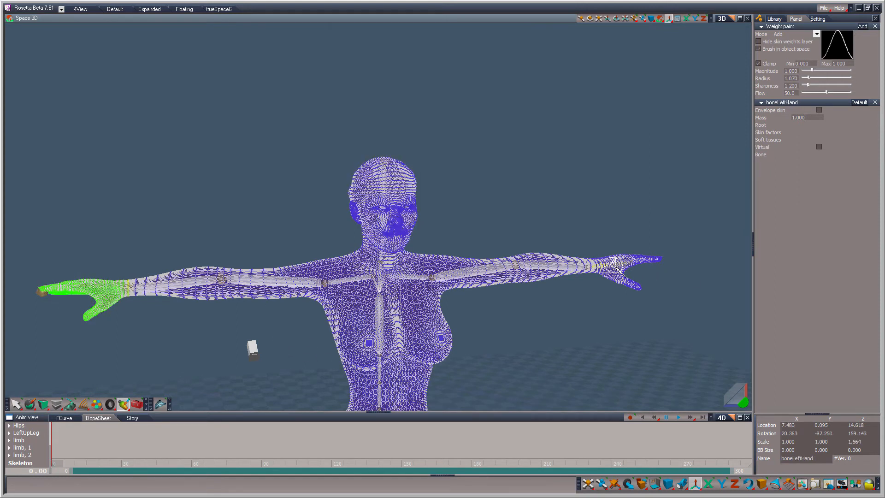
right_click_drag(630, 358, 746, 354)
left_click_drag(738, 401, 691, 470)
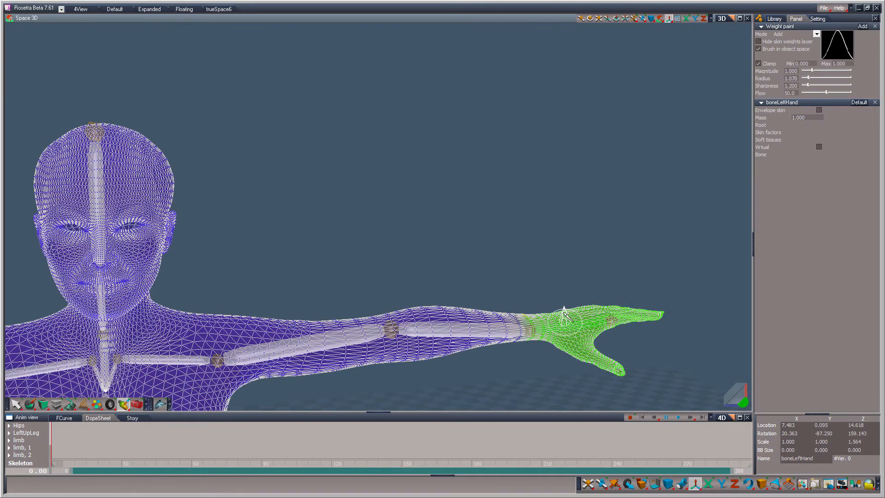
left_click_drag(739, 397, 738, 352)
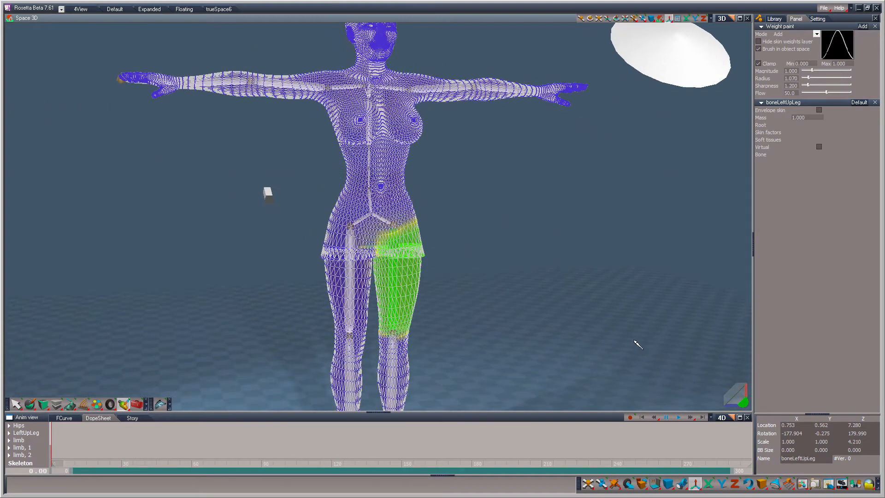
Step: Select the hips and right upper leg bones in turn and examine their skin weights from several angles
left_click(374, 218)
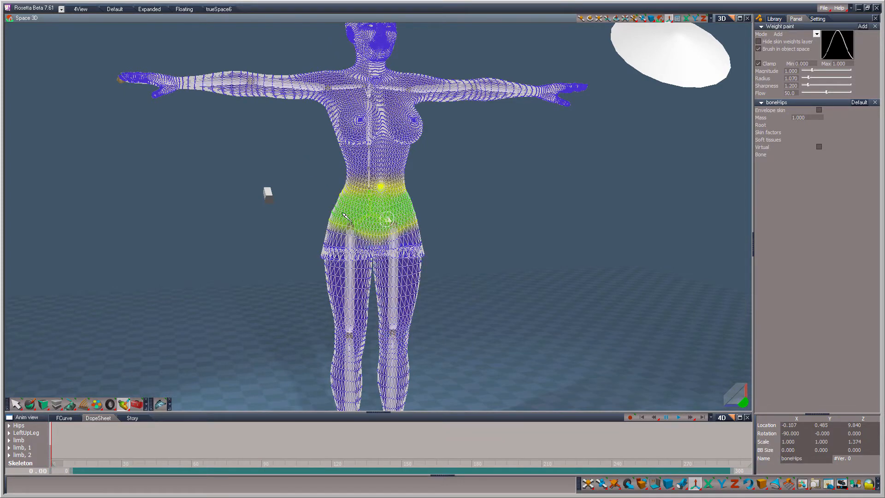
left_click(350, 238)
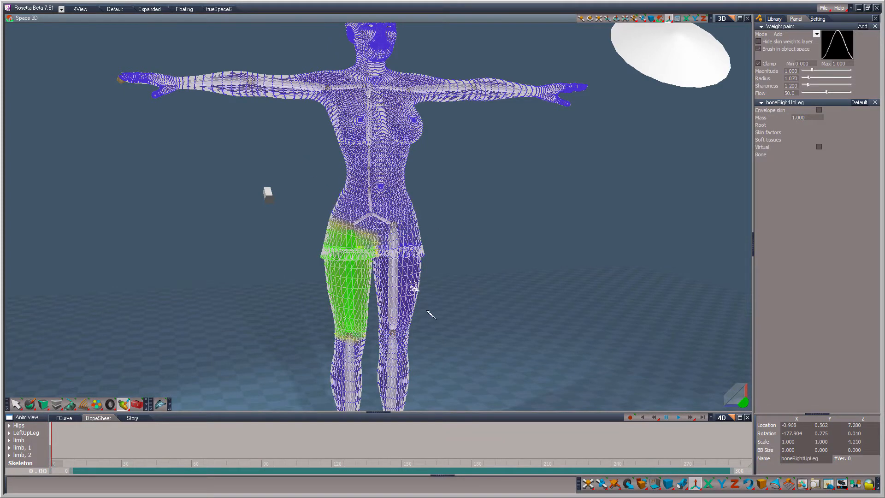
middle_click_drag(439, 349, 631, 377)
middle_click_drag(456, 363, 421, 254)
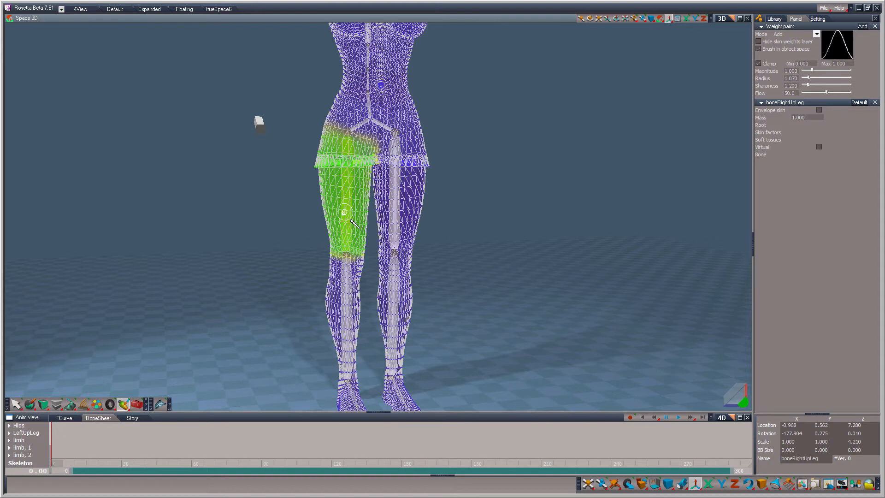
left_click_drag(364, 229, 344, 203)
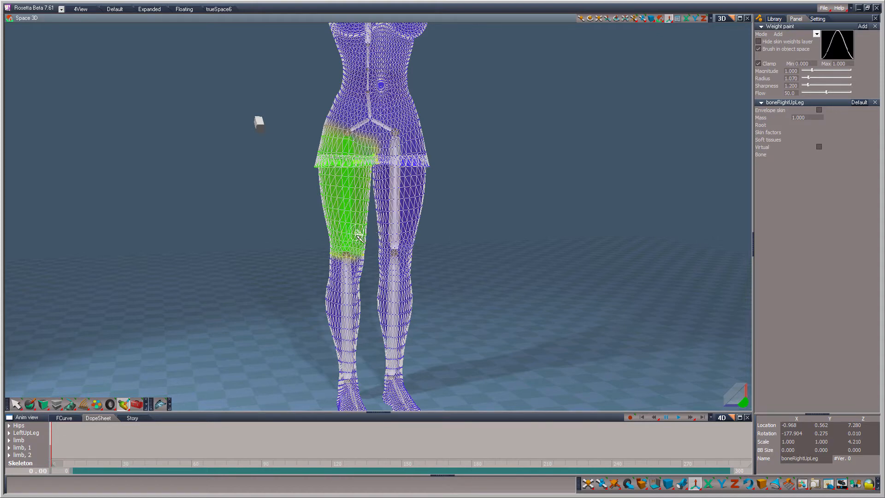
left_click_drag(744, 404, 561, 331)
scroll(561, 331, "down", 1)
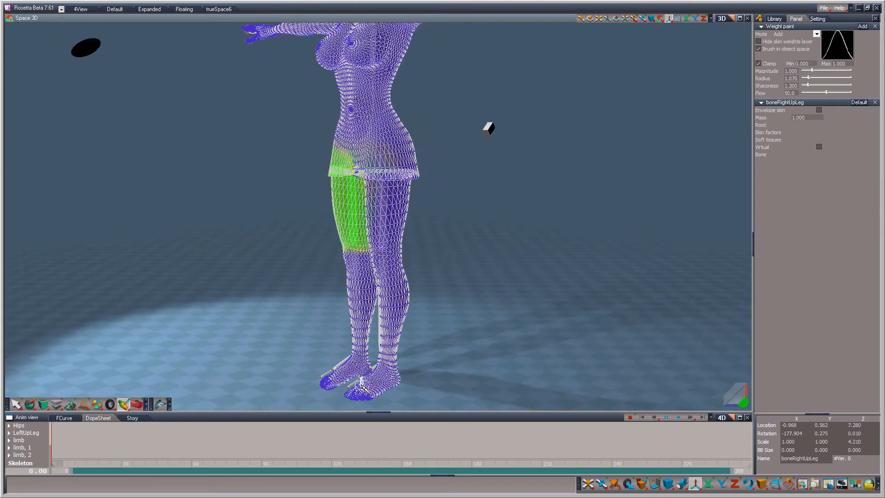
Step: Subtract the left arm bone's weight from the left breast and side of the chest, and check the back
scroll(650, 306, "up", 4)
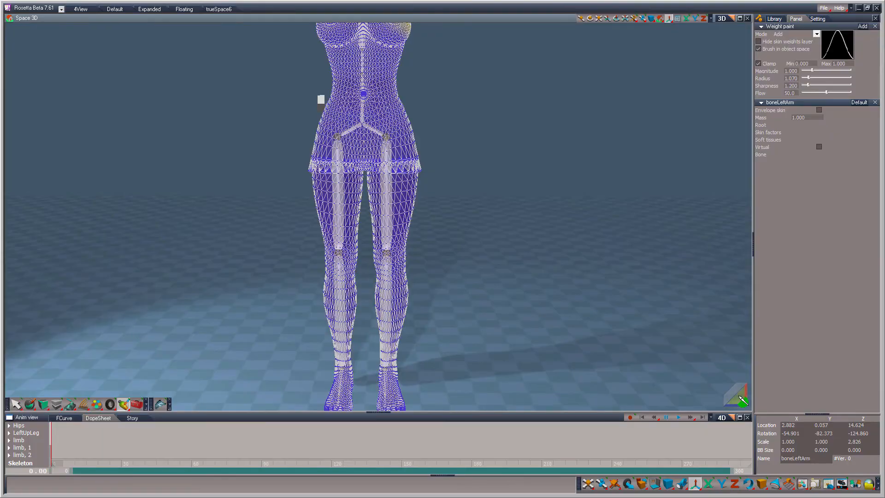
left_click_drag(740, 397, 737, 399)
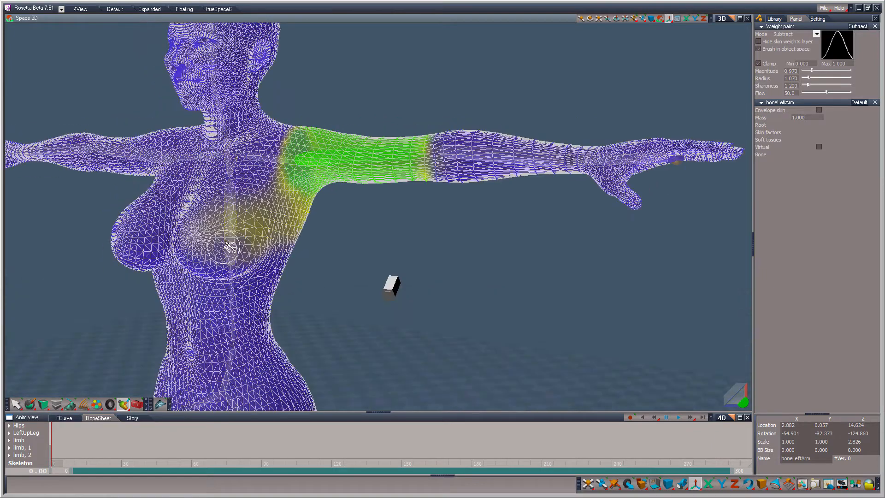
mouse_move(229, 246)
left_mouse_down()
mouse_move(253, 223)
mouse_move(237, 233)
mouse_move(193, 233)
mouse_move(248, 212)
mouse_move(247, 254)
mouse_move(267, 240)
mouse_move(251, 207)
mouse_move(267, 210)
mouse_move(217, 226)
mouse_move(243, 217)
mouse_move(290, 256)
mouse_move(284, 233)
mouse_move(310, 235)
mouse_move(262, 223)
mouse_move(263, 213)
mouse_move(304, 225)
mouse_move(263, 201)
mouse_move(297, 205)
mouse_move(275, 188)
left_mouse_up()
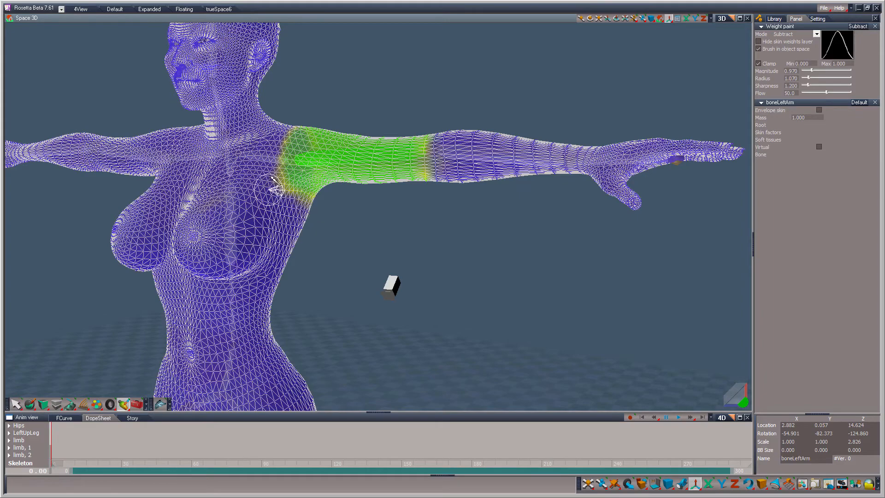
left_click_drag(743, 406, 569, 306)
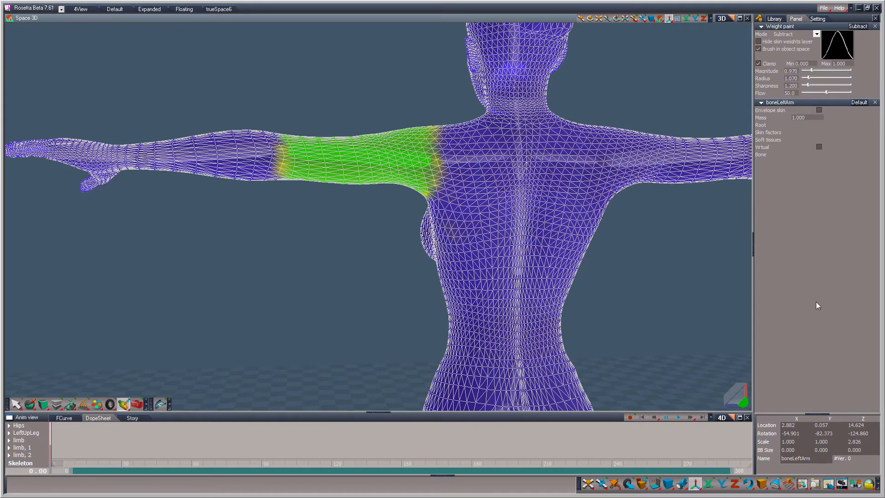
Step: Select the right arm bone and check its skin weights from the front and back
left_click_drag(747, 405, 463, 364)
scroll(461, 360, "down", 2)
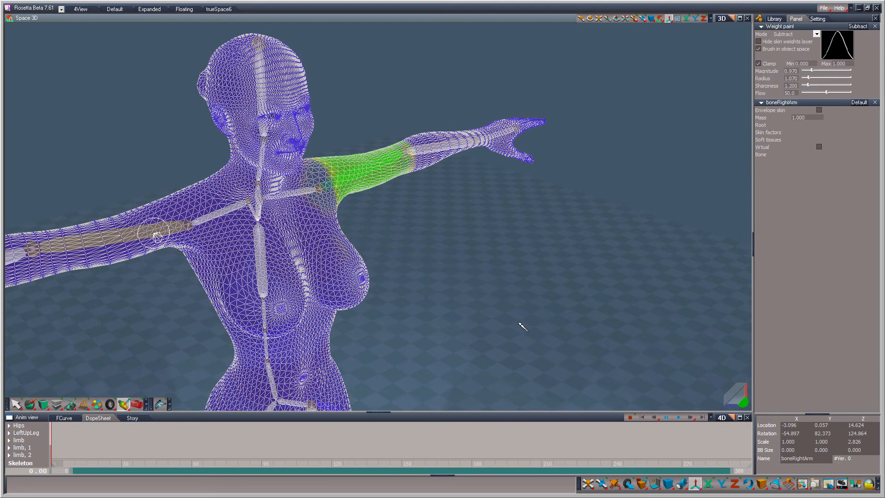
scroll(518, 323, "down", 3)
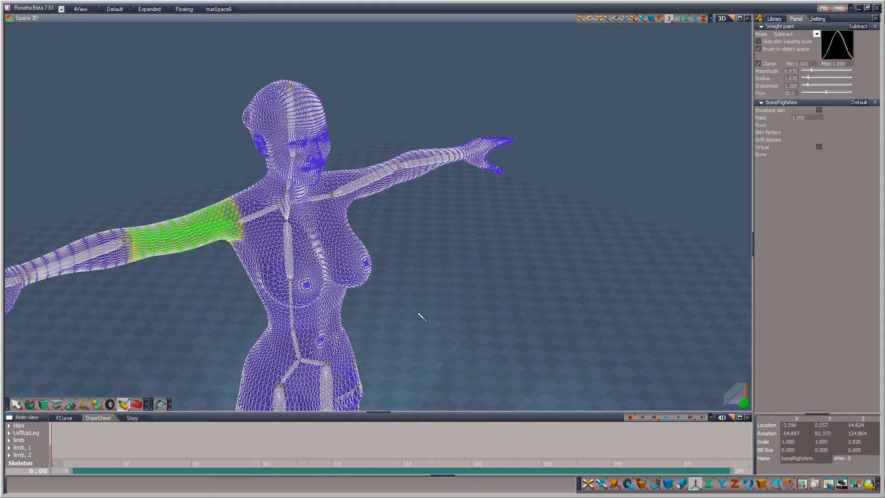
left_click_drag(741, 401, 486, 327)
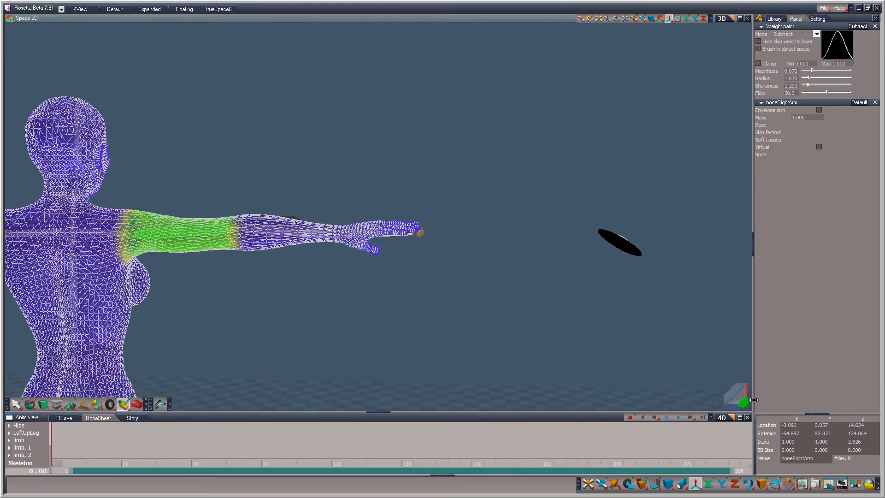
left_click_drag(742, 403, 170, 318)
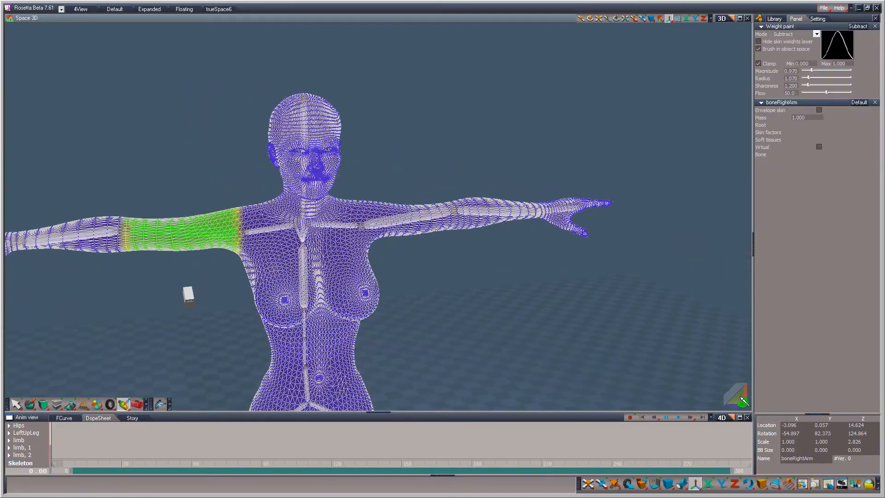
Step: Fit the bone envelopes of the head and neck bones around the figure's head and neck with the Bone Envelope tool
mouse_move(740, 397)
left_mouse_down()
mouse_move(748, 362)
mouse_move(782, 360)
mouse_move(719, 402)
mouse_move(740, 396)
mouse_move(728, 402)
left_mouse_up()
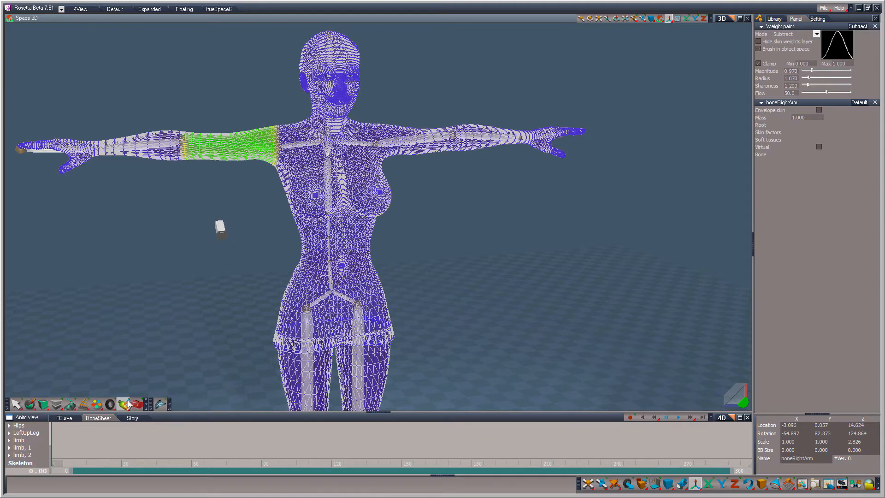
mouse_move(129, 404)
left_mouse_down()
mouse_move(124, 365)
mouse_move(164, 366)
mouse_move(127, 353)
mouse_move(126, 337)
mouse_move(153, 338)
mouse_move(128, 327)
mouse_move(129, 371)
mouse_move(144, 370)
left_mouse_up()
left_click(332, 67)
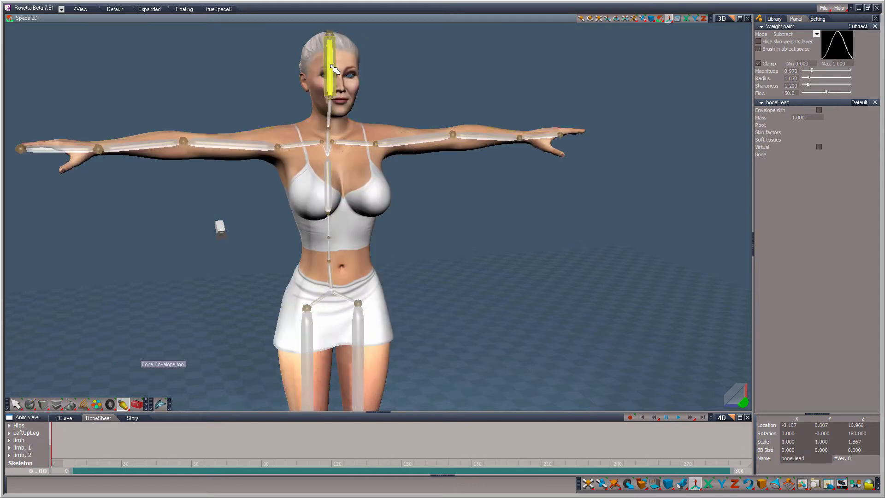
left_click_drag(335, 73, 375, 102)
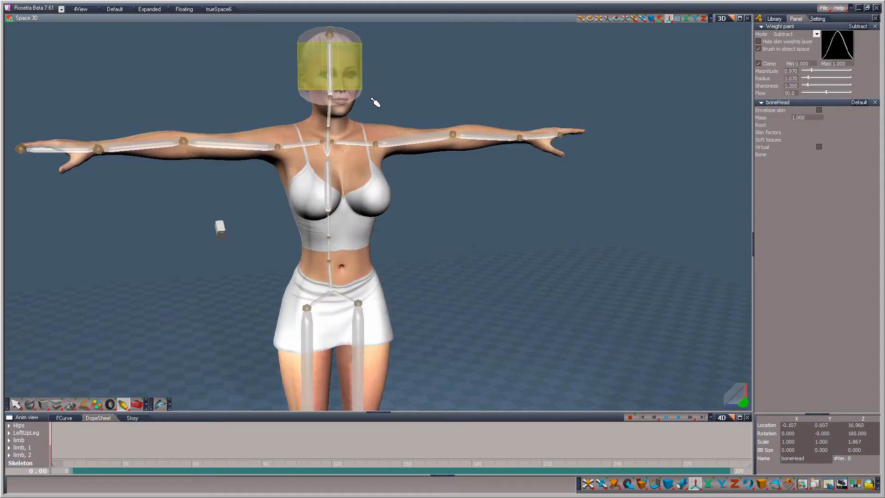
left_click(330, 115)
left_click_drag(331, 122, 366, 142)
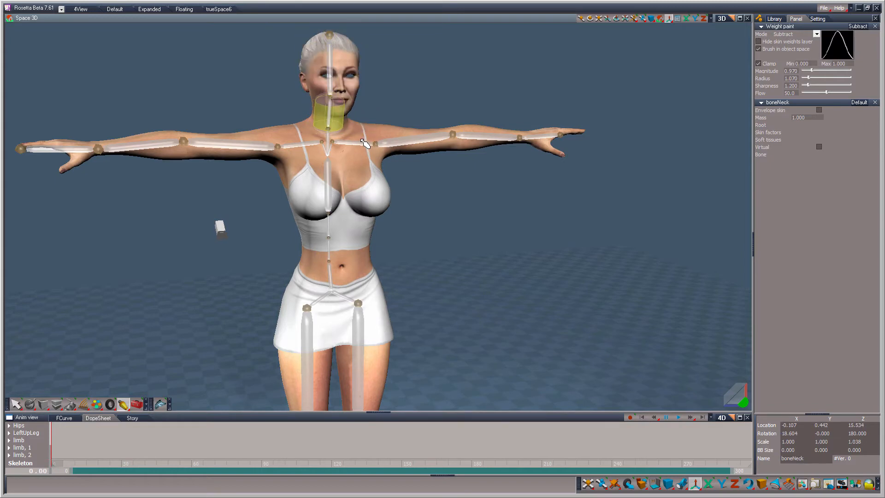
Step: Work through the bone envelopes of the right shoulder, upper spine, left arm, left forearm and left hand, fitting them to the body
left_click(297, 146)
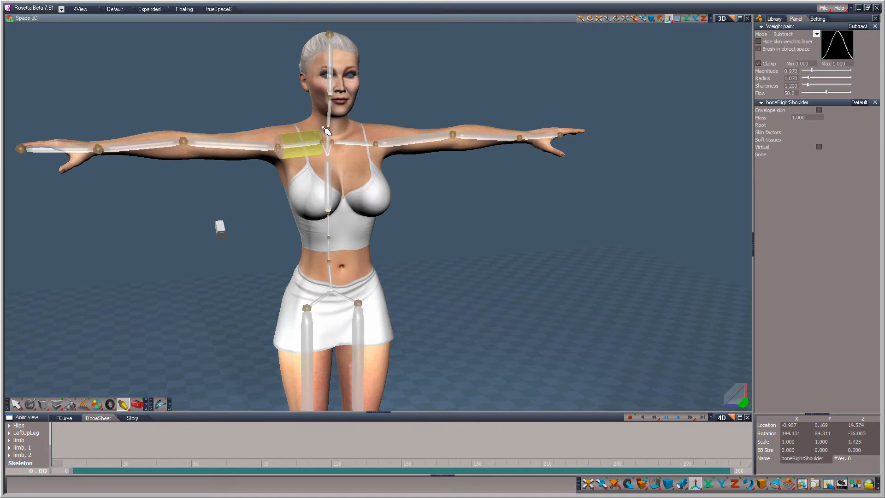
left_click(330, 174)
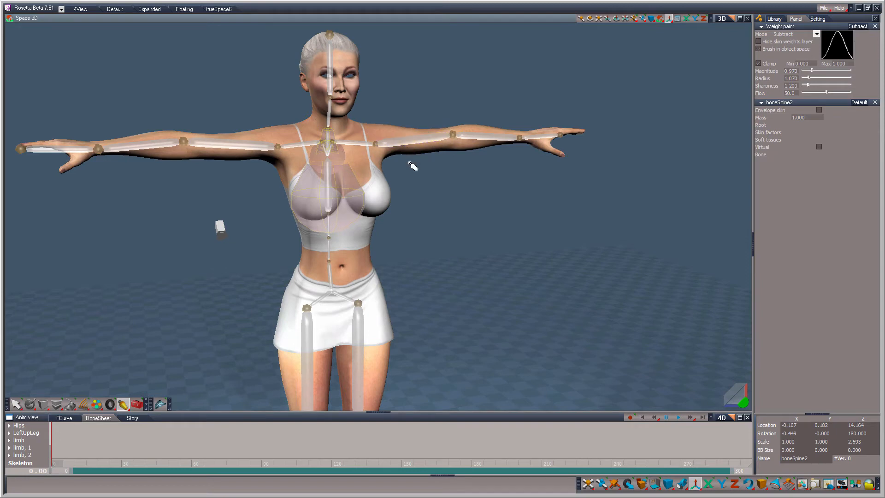
left_click(409, 145)
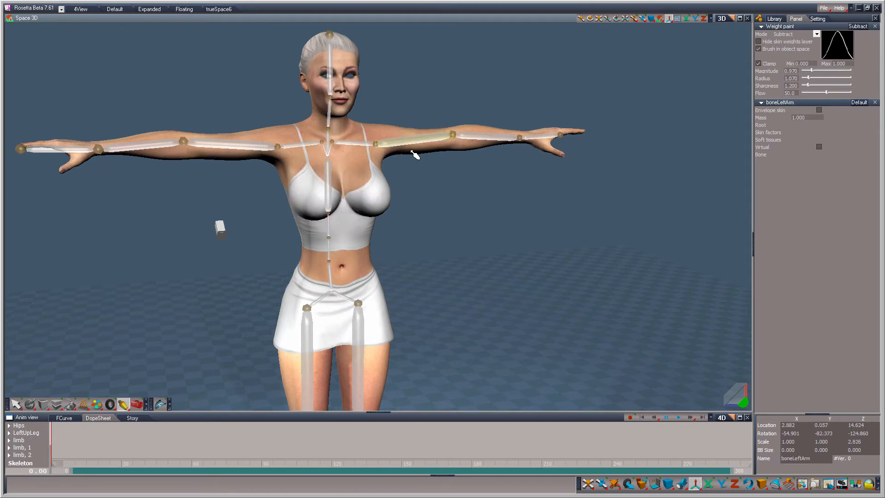
left_click(481, 135)
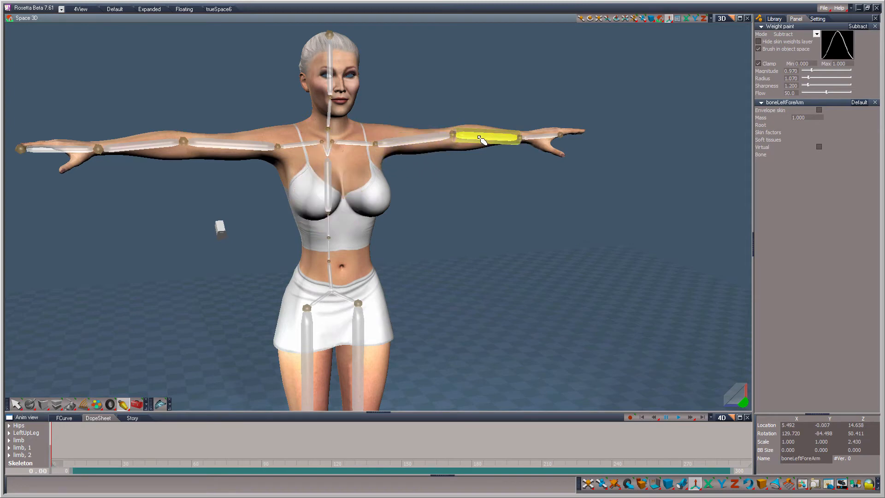
left_click(536, 137)
left_click_drag(535, 153, 549, 120)
Step: Fit the bone envelopes of the right forearm and right upper arm to the thickness of the arm
left_click(159, 142)
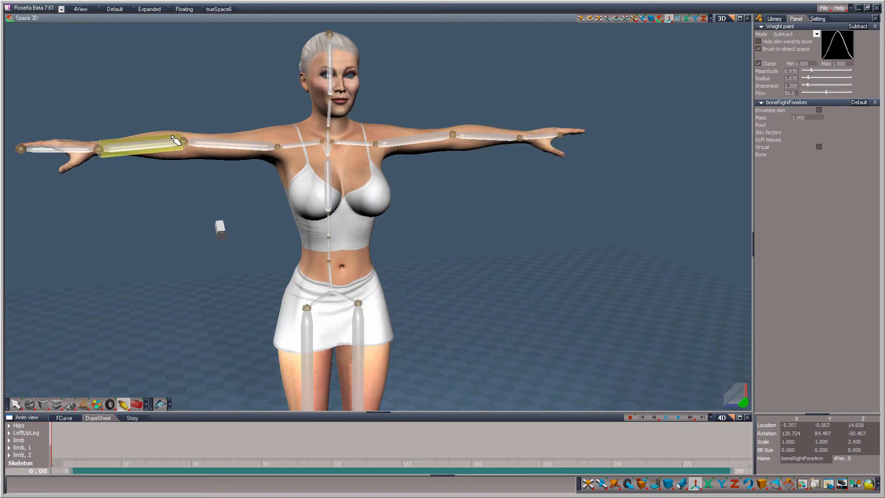
left_click_drag(177, 138, 181, 127)
left_click(215, 150)
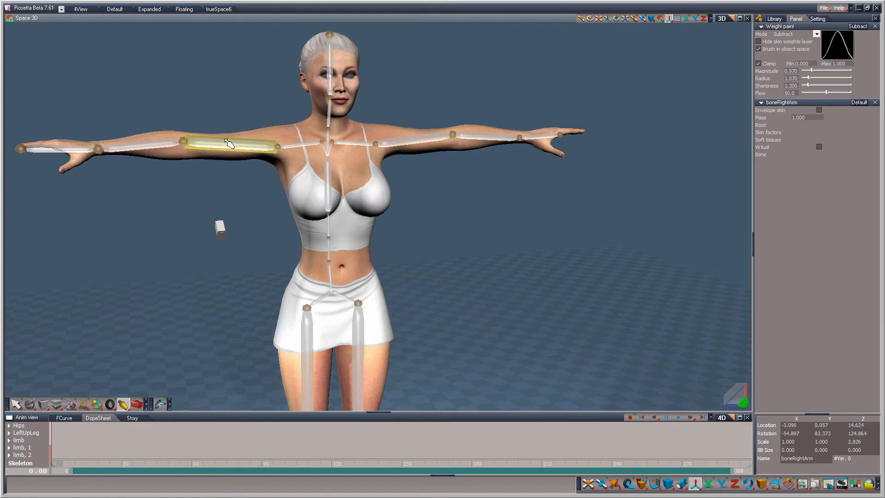
left_click_drag(215, 150, 217, 165)
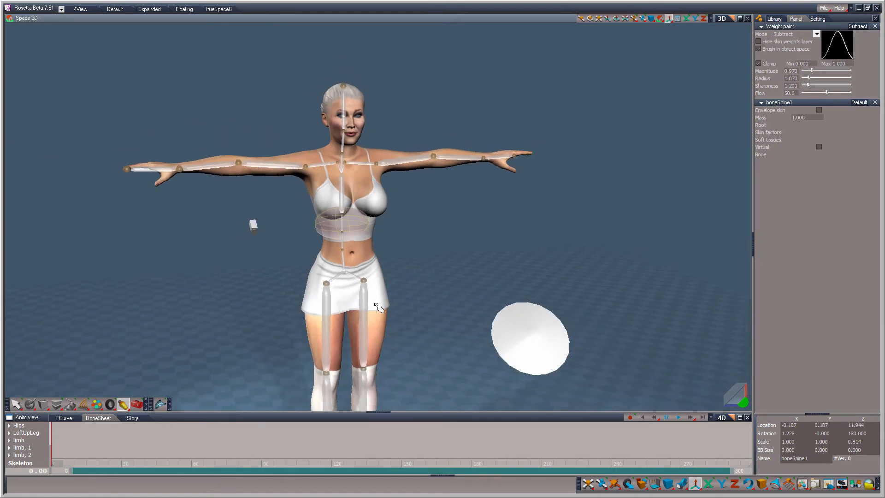
Step: Select the left and right upper leg bones and the hips bone in turn to check their envelopes
left_click(364, 318)
left_click(326, 317)
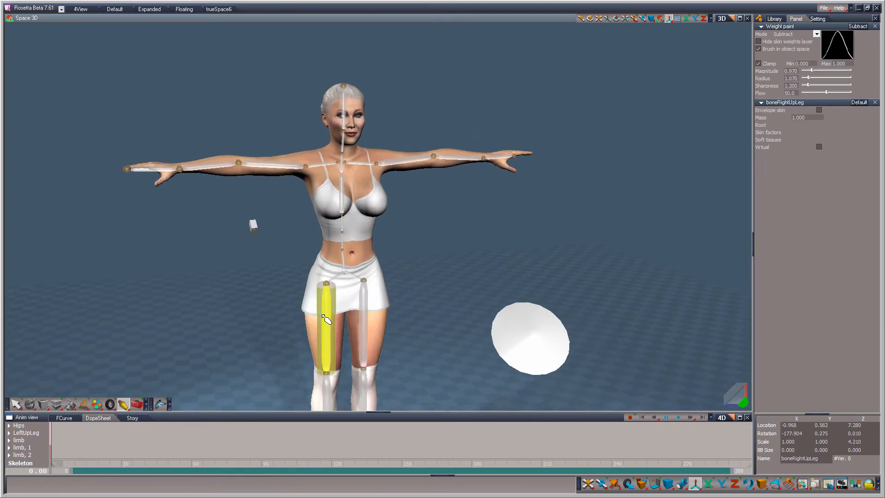
left_click(343, 270)
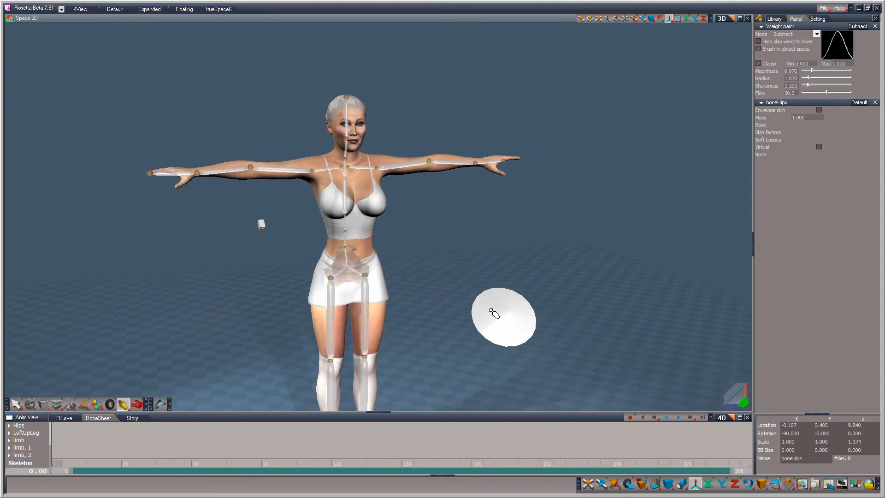
Step: Check the bone envelopes of both lower legs and both feet, then leave the envelope tool
scroll(490, 308, "down", 2)
left_click_drag(737, 399, 738, 341)
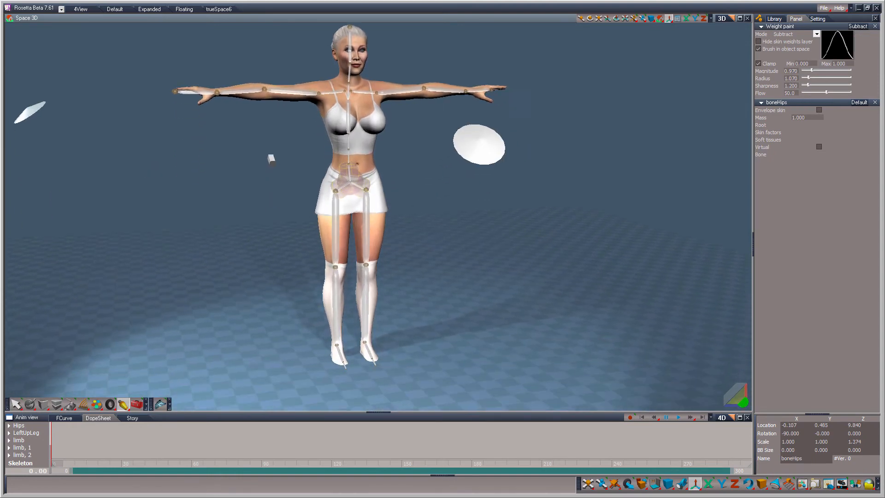
left_click(343, 296)
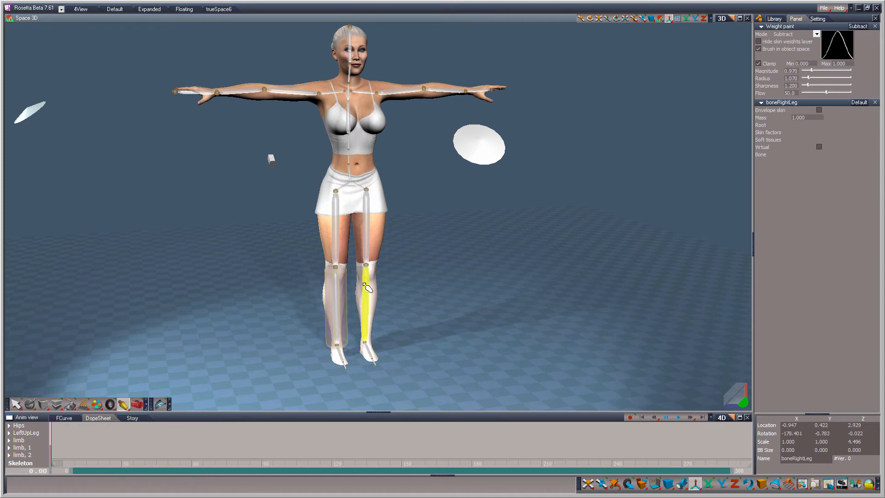
left_click(368, 287)
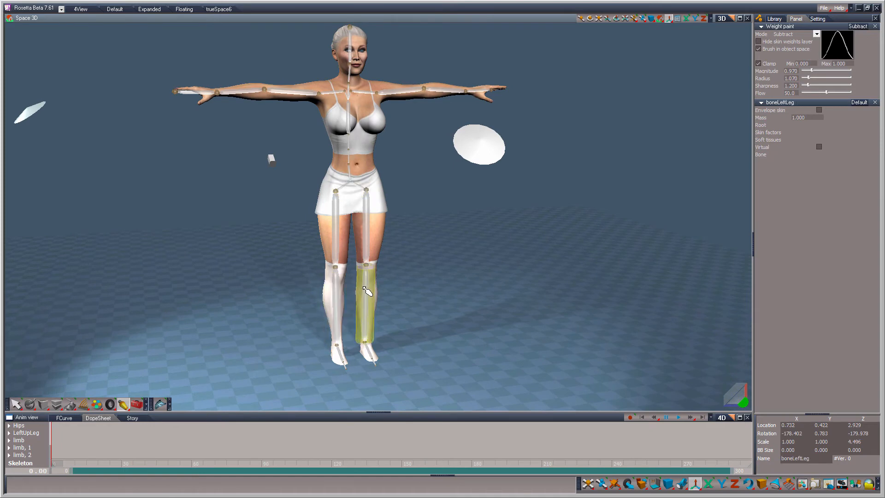
left_click(370, 350)
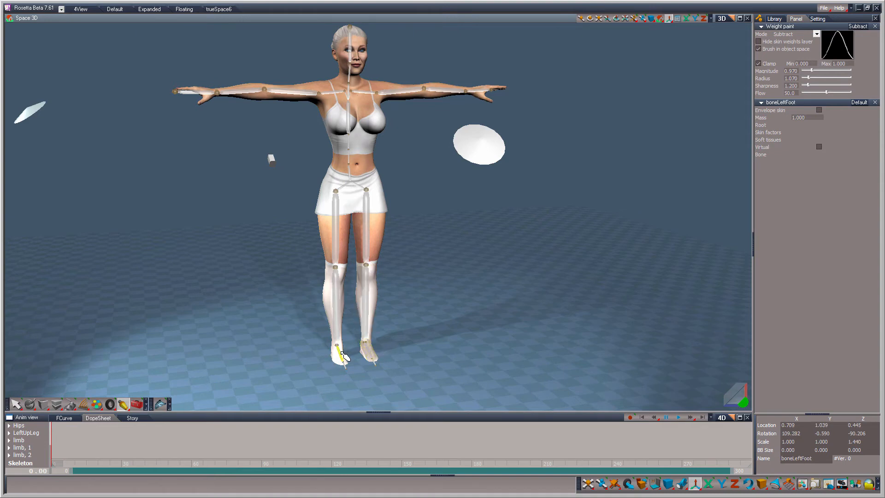
left_click(343, 355)
left_click(17, 404)
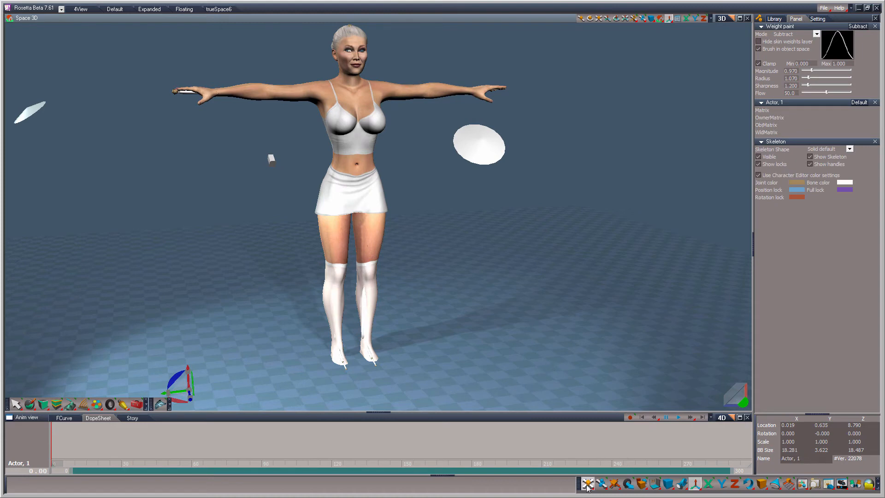
Step: Subtract the boneSpine1 weight from the right and left breasts, using the weight brush in Subtract mode
left_click_drag(587, 485, 586, 411)
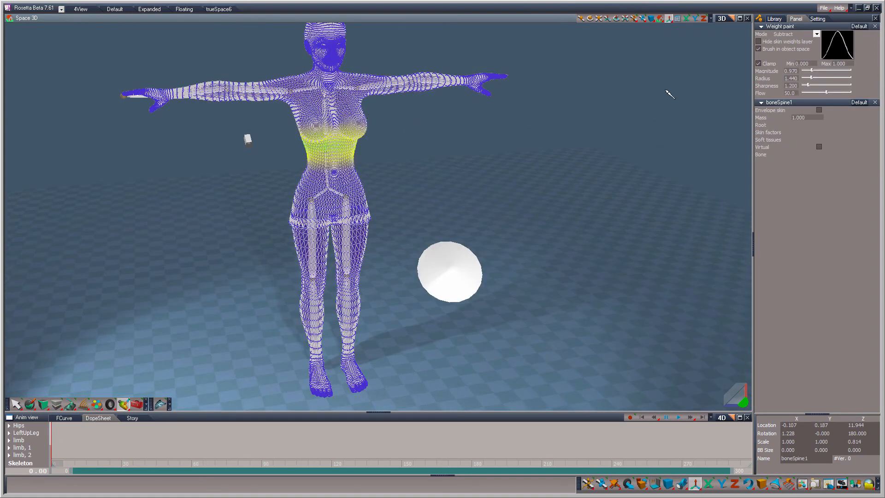
middle_click_drag(594, 239, 419, 156)
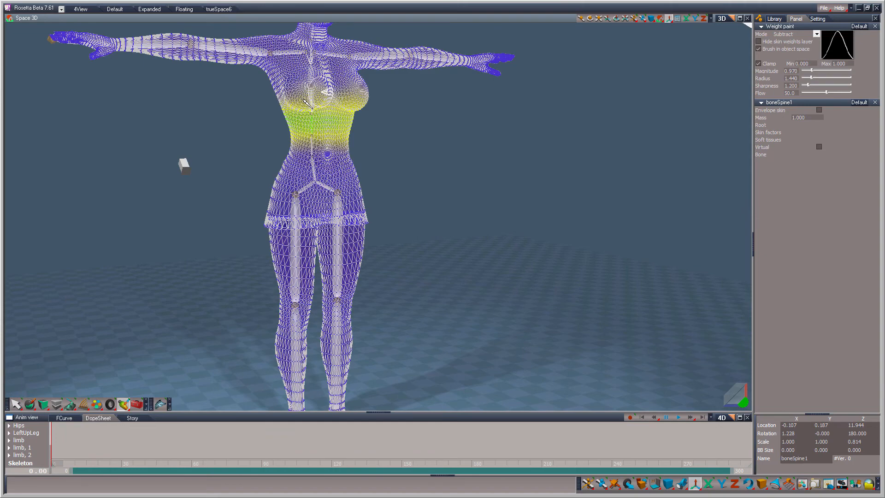
mouse_move(303, 100)
left_mouse_down()
mouse_move(317, 98)
mouse_move(297, 105)
left_mouse_up()
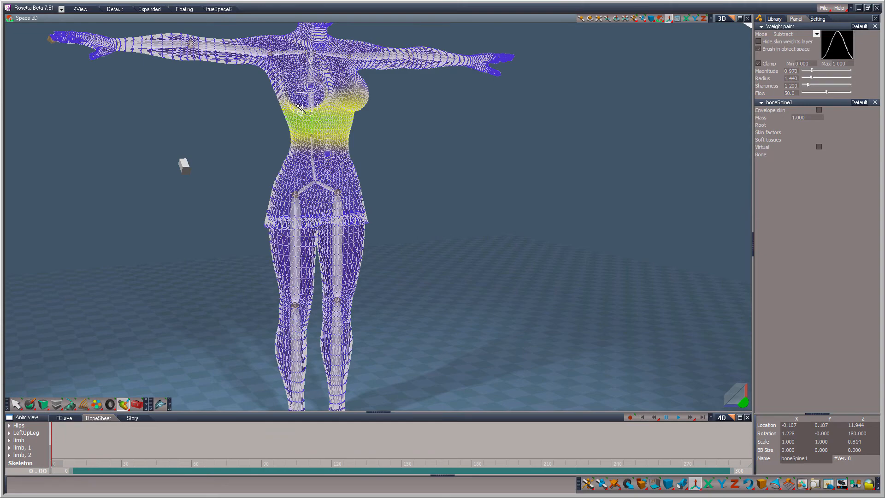
left_click_drag(736, 397, 714, 403)
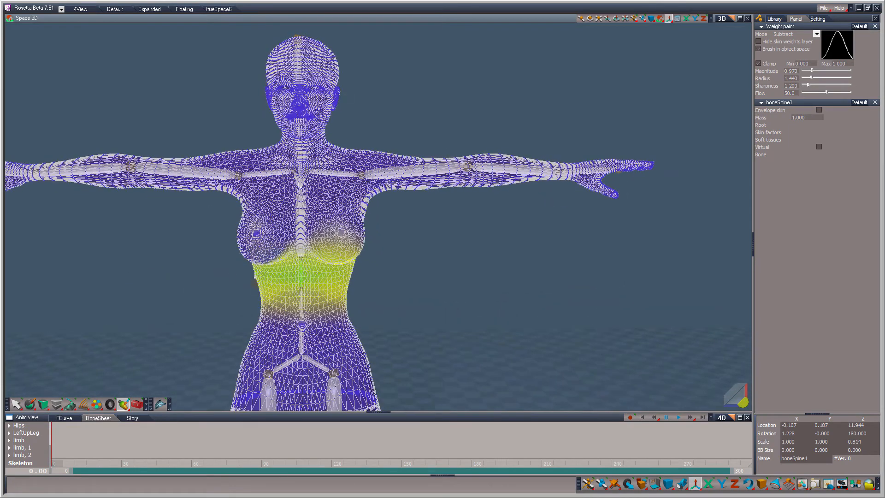
mouse_move(347, 246)
left_mouse_down()
mouse_move(322, 242)
mouse_move(361, 246)
left_mouse_up()
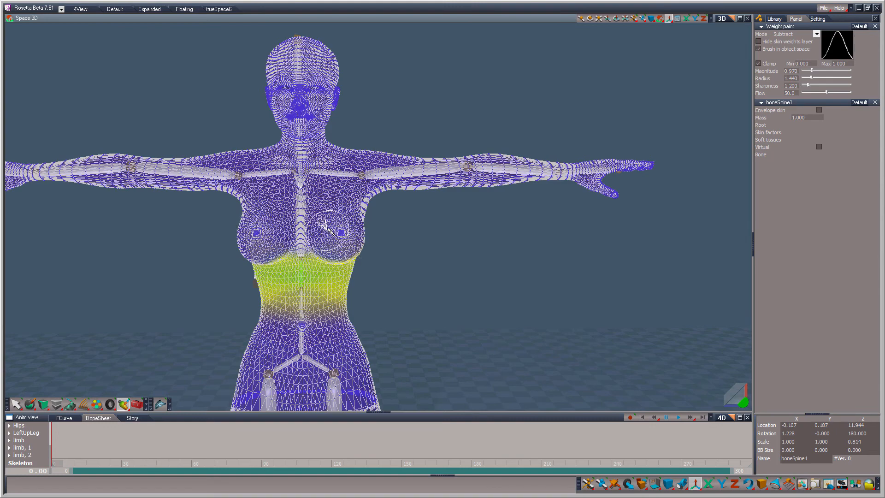
Step: Subtract the remaining boneSpine1 weight beneath the breasts and along the upper edge of its area on the back
left_click_drag(745, 403, 435, 211)
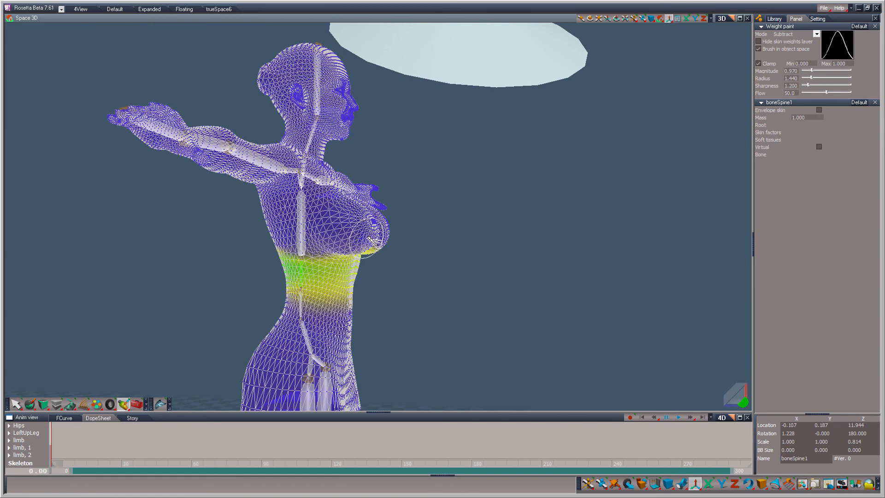
left_click(748, 408)
mouse_move(271, 248)
left_mouse_down()
mouse_move(240, 245)
mouse_move(302, 238)
mouse_move(366, 253)
mouse_move(375, 245)
mouse_move(276, 250)
mouse_move(302, 244)
left_mouse_up()
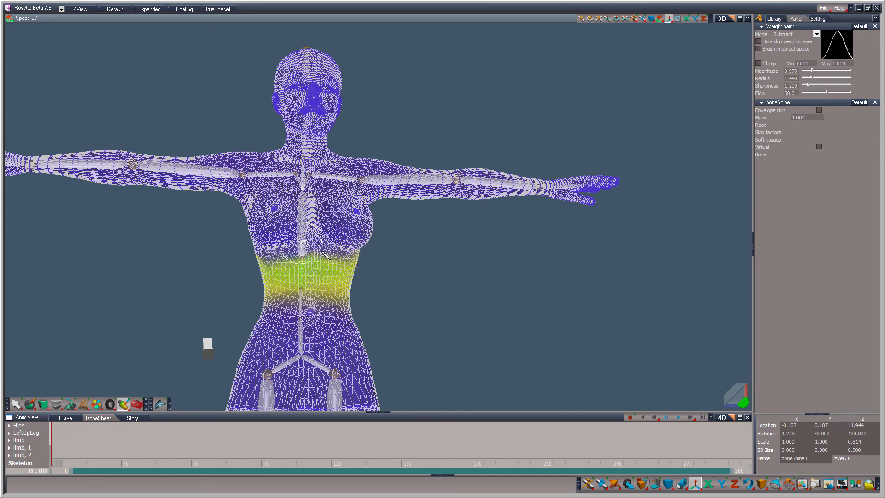
left_click_drag(743, 404, 406, 392)
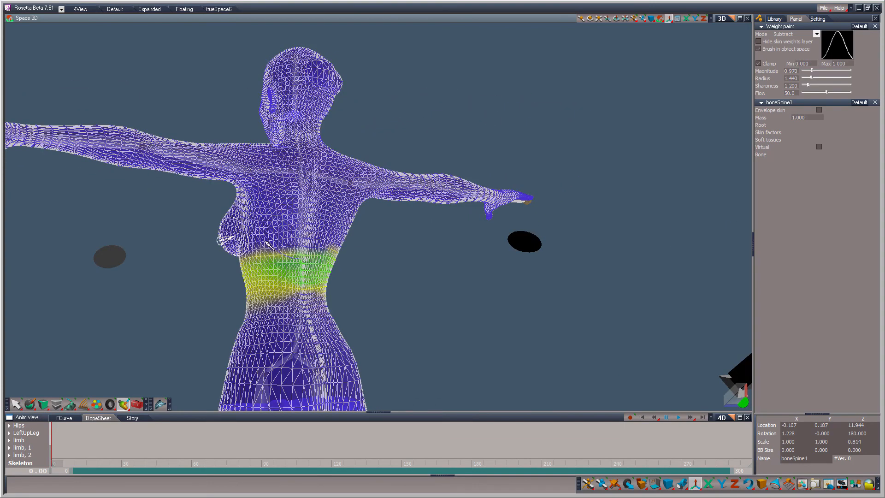
left_click_drag(331, 247, 340, 252)
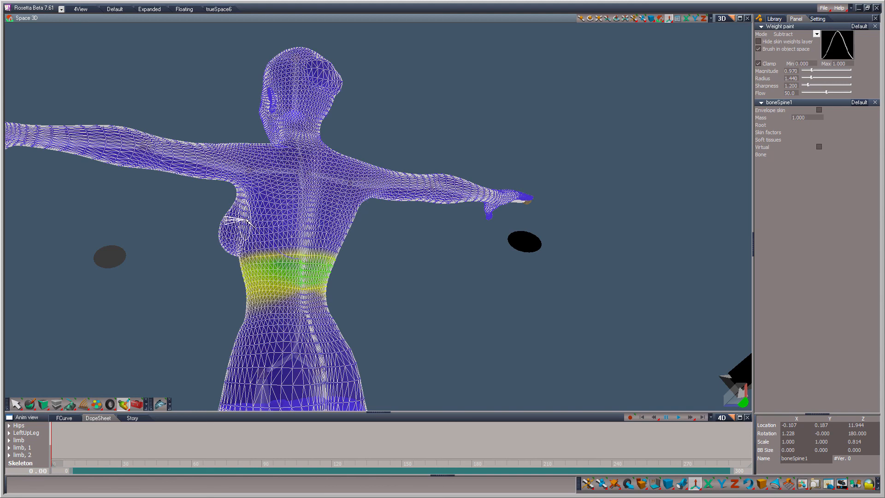